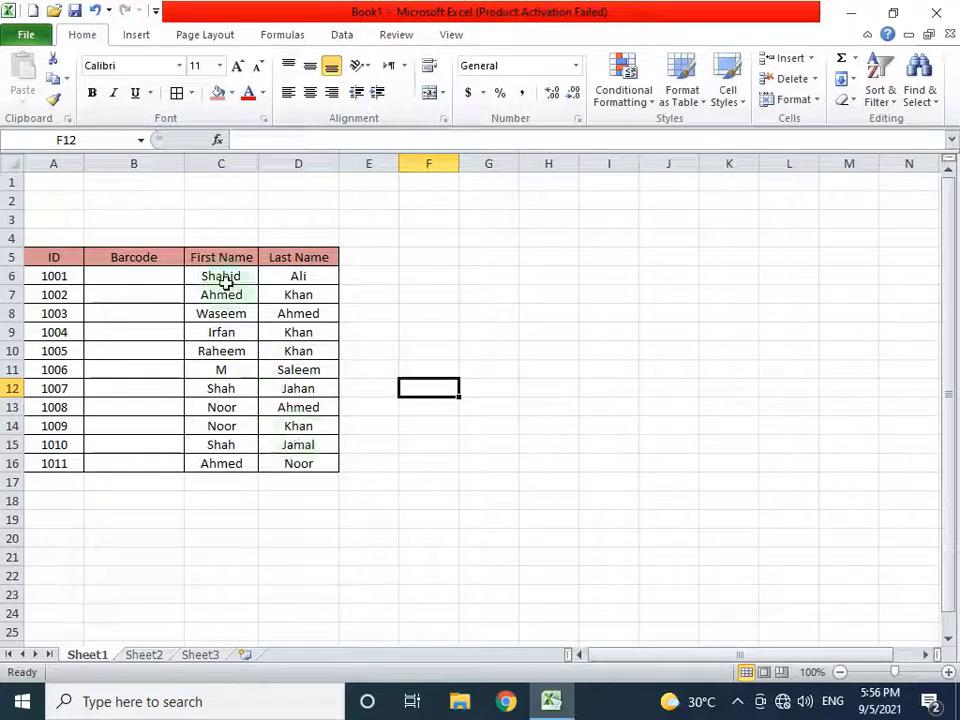
# - Enter the formula =A6 in B6 so the first barcode cell shows 1001
pyautogui.moveTo(226, 282); pyautogui.dragTo(300, 276)
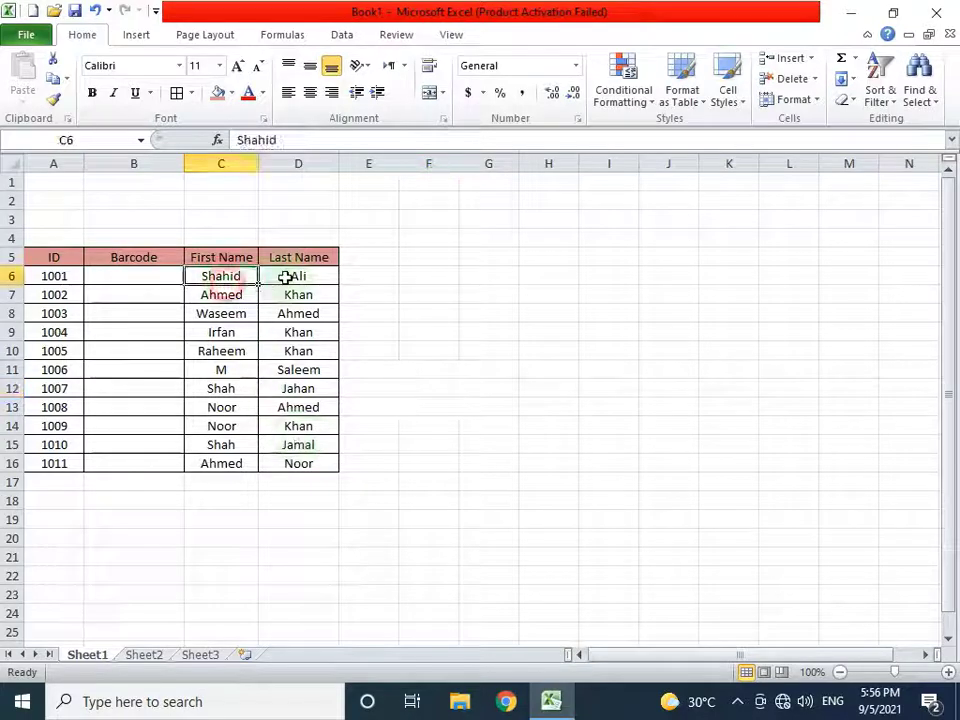
pyautogui.click(372, 256)
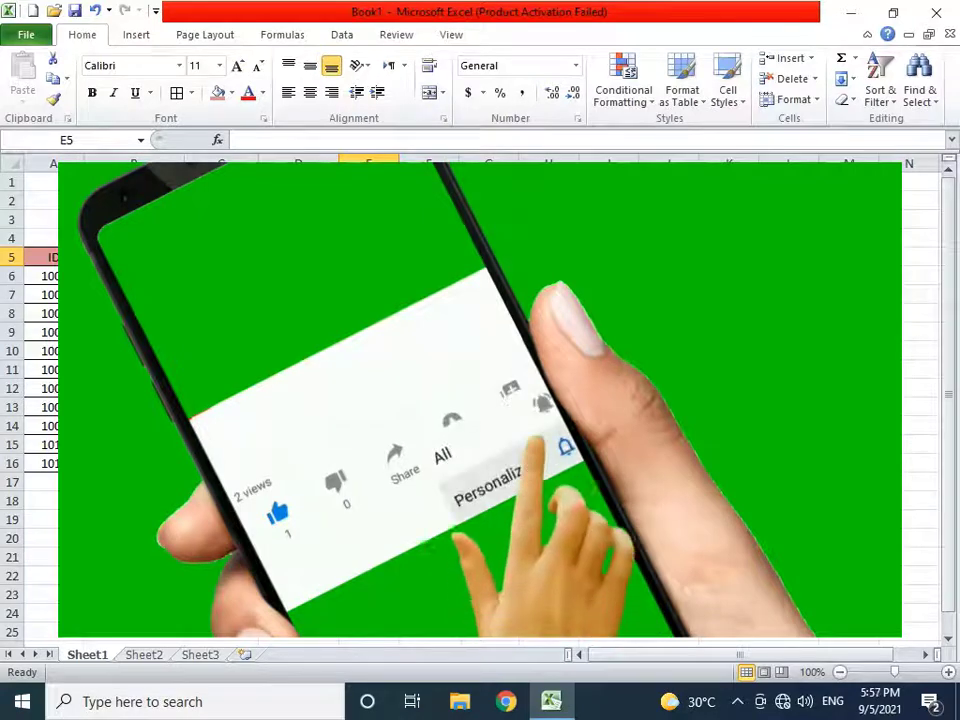
pyautogui.click(134, 294)
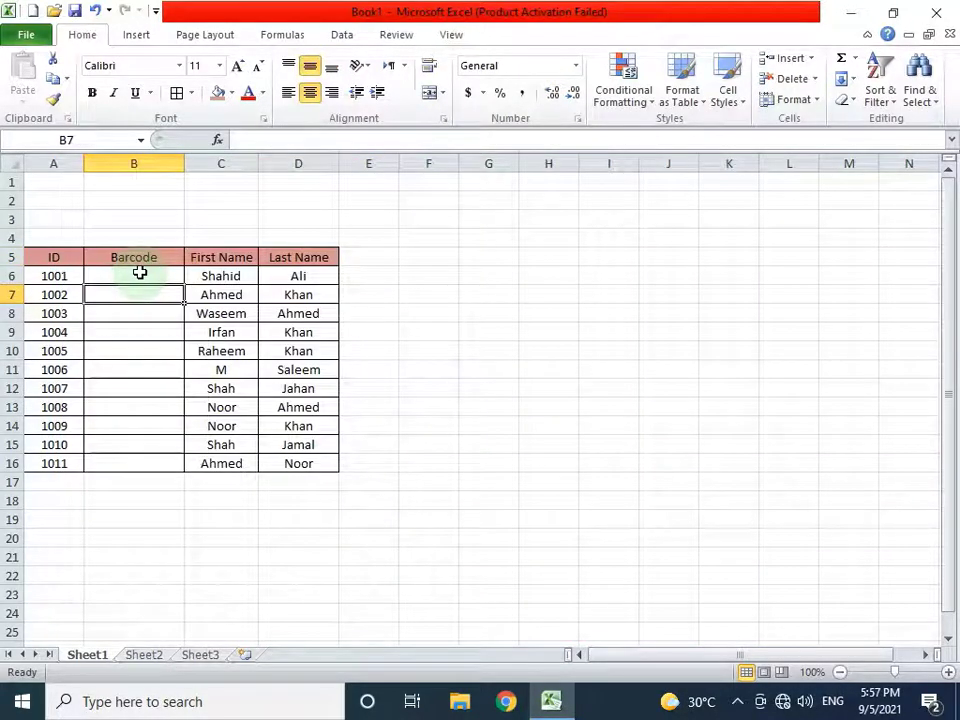
pyautogui.click(138, 272)
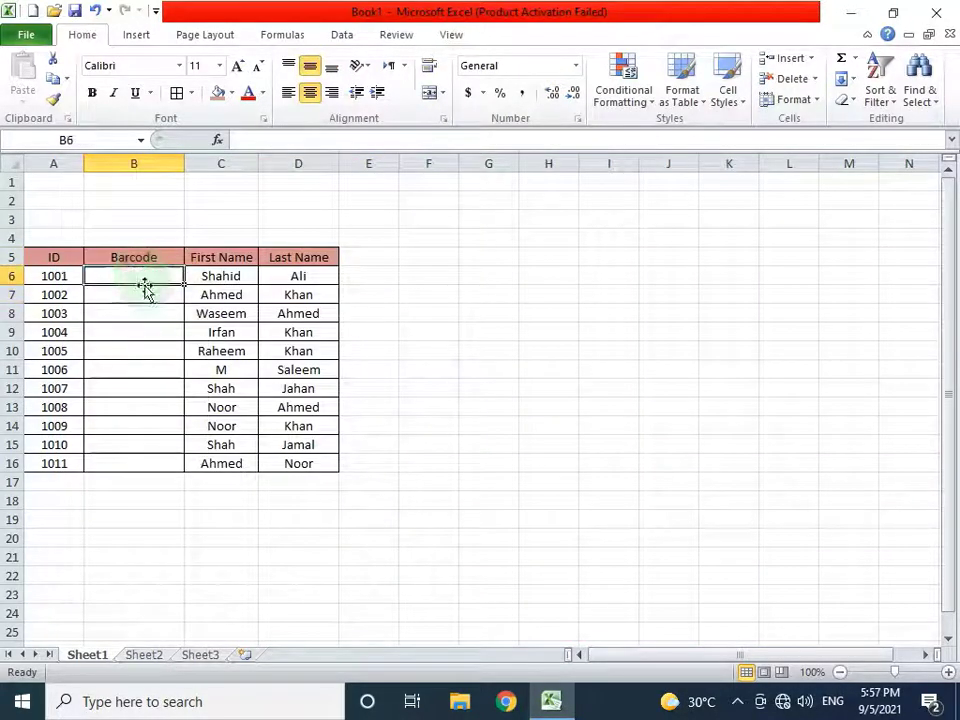
pyautogui.click(65, 274)
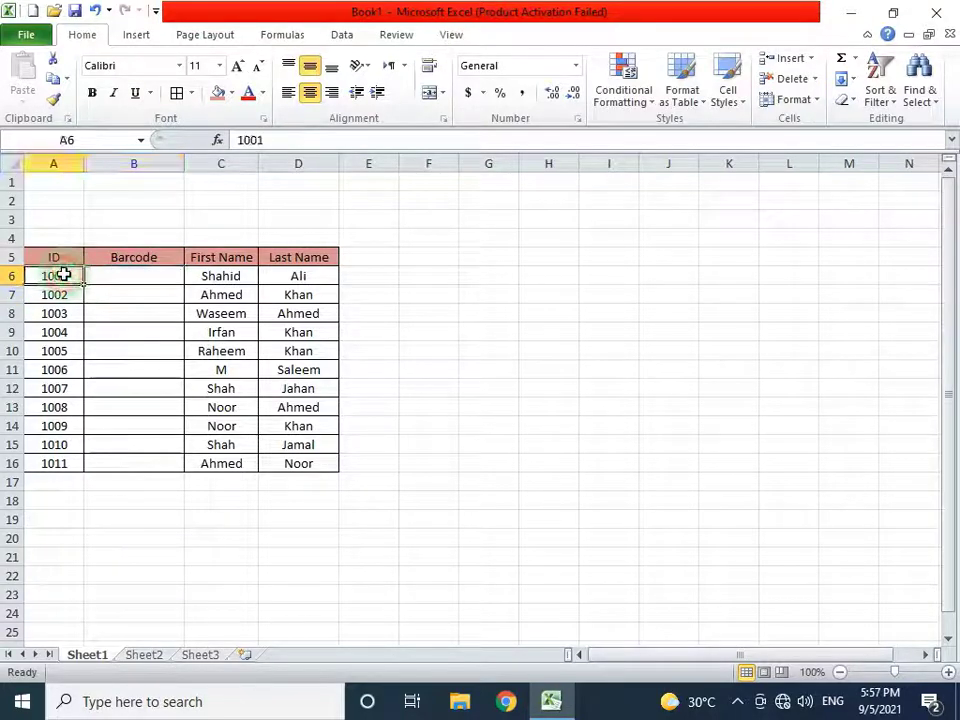
pyautogui.click(125, 275)
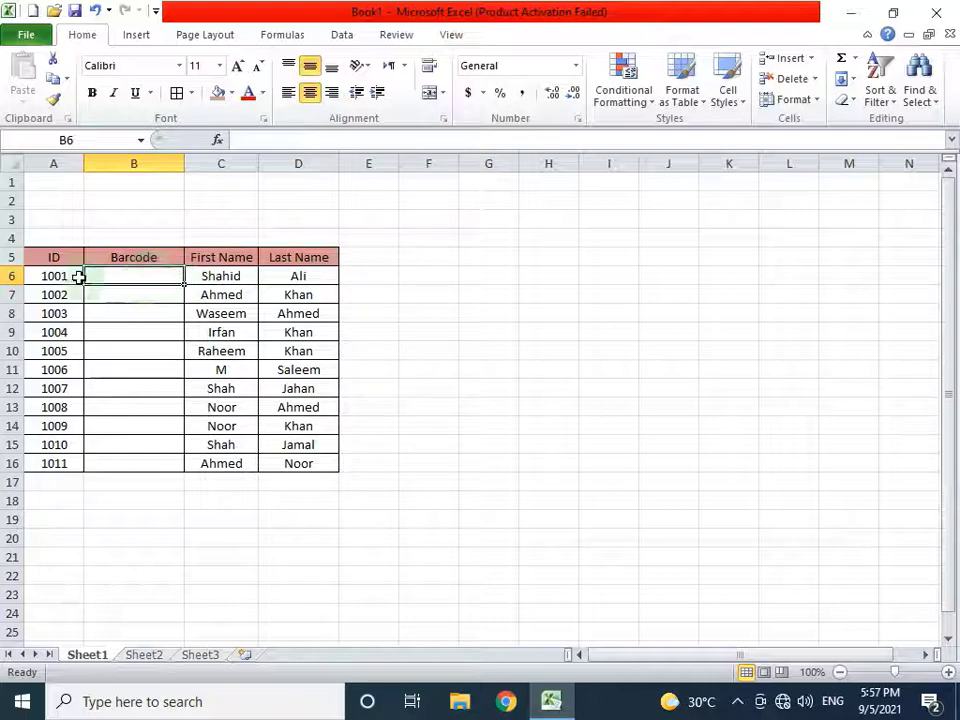
pyautogui.write('=')
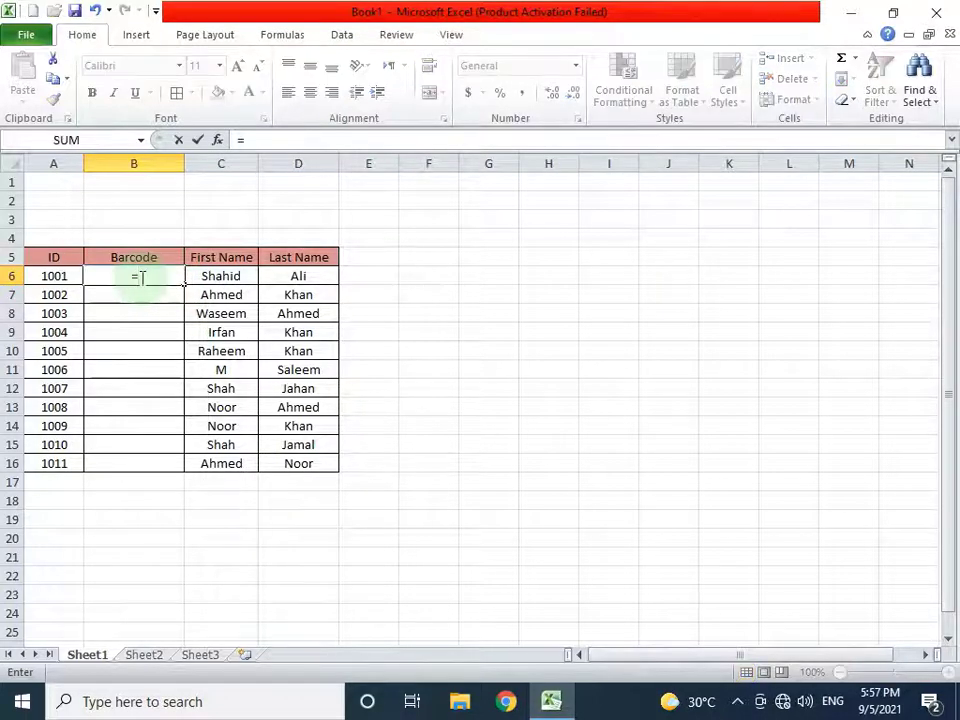
pyautogui.click(68, 275)
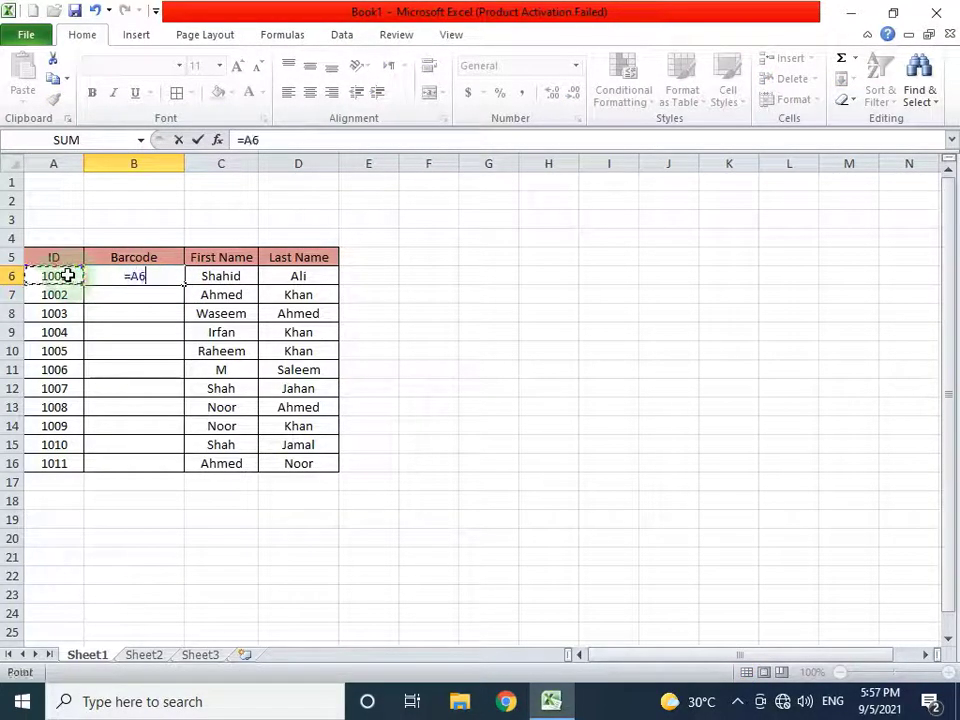
pyautogui.press('Return')
# - Copy the =A6 formula down to B16 and select B6:B16
pyautogui.click(133, 272)
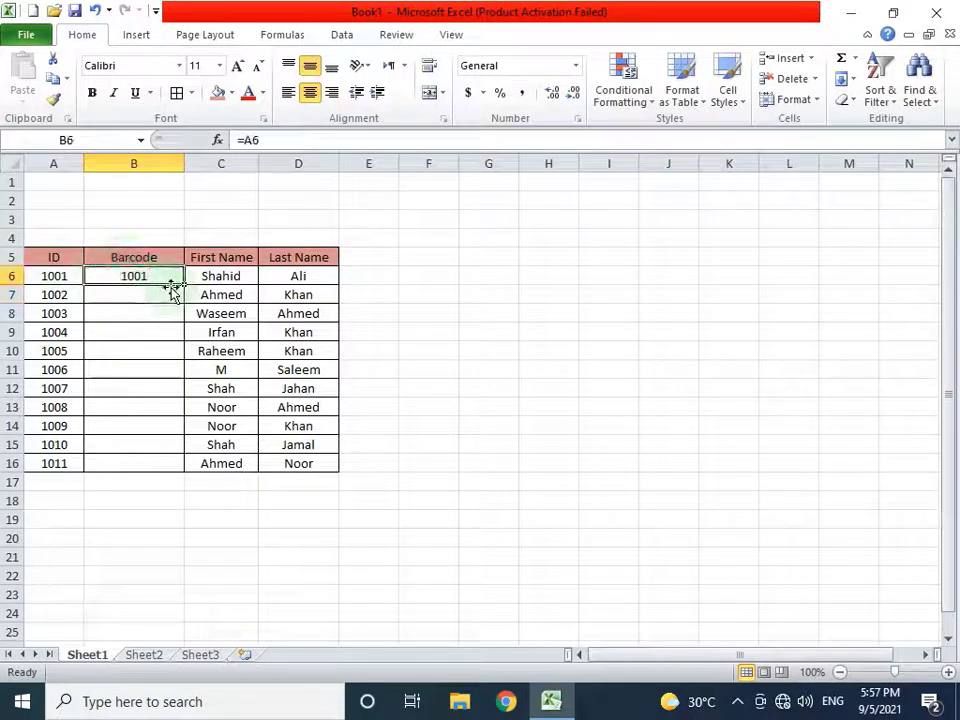
pyautogui.moveTo(184, 285); pyautogui.dragTo(177, 463)
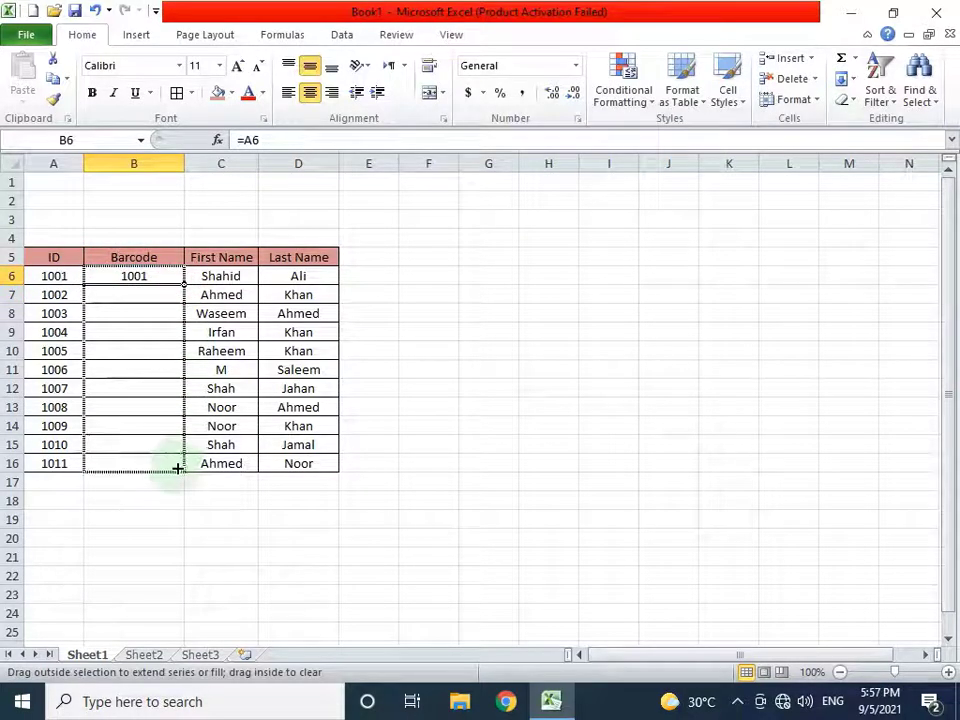
pyautogui.moveTo(148, 281); pyautogui.dragTo(148, 462)
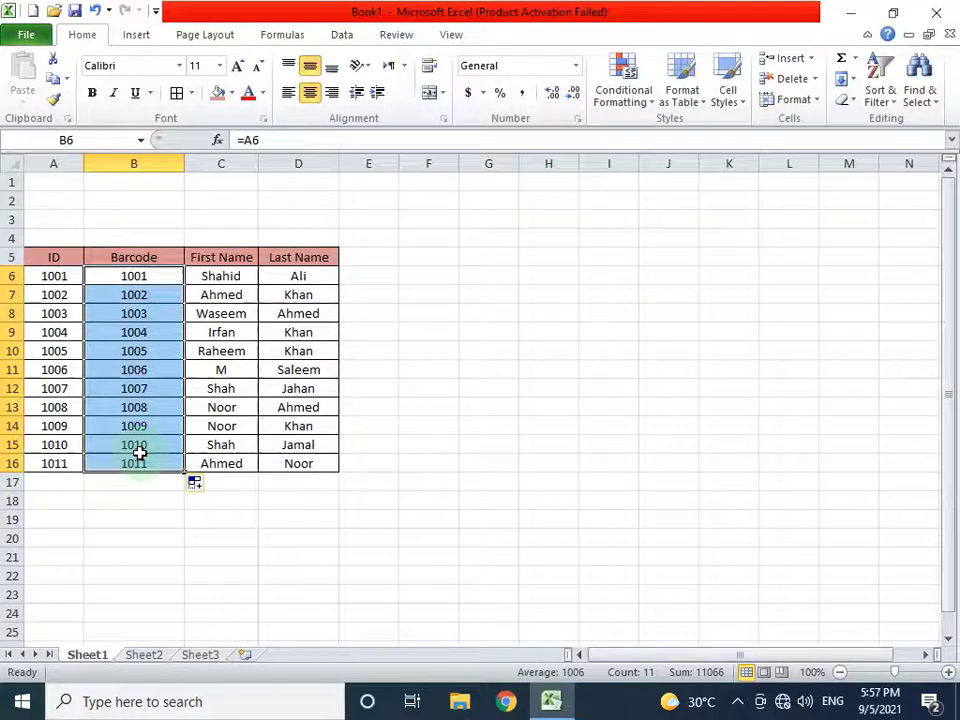
# - Apply the Free 3 of 9 font to the Barcode cells B6:B16
pyautogui.click(181, 66)
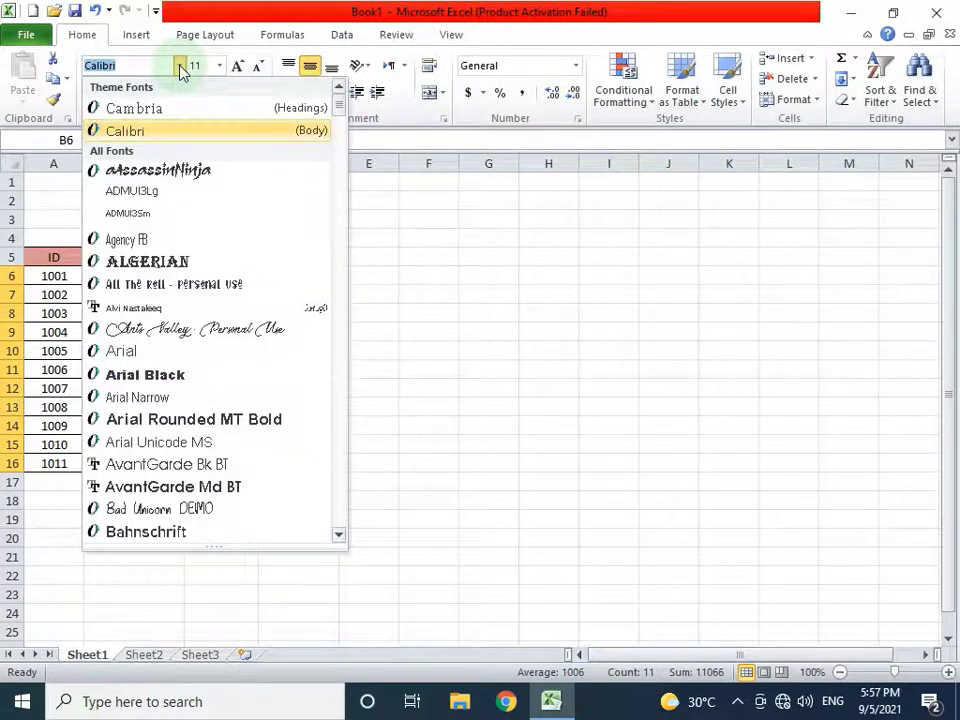
pyautogui.write('Free 3 of 9')
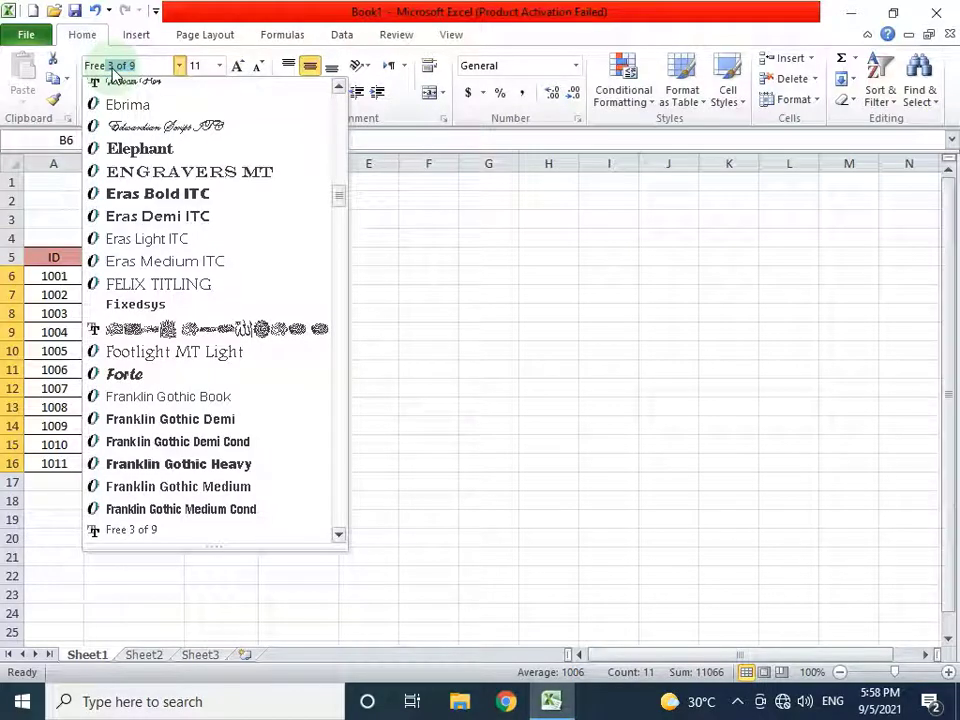
pyautogui.click(150, 66)
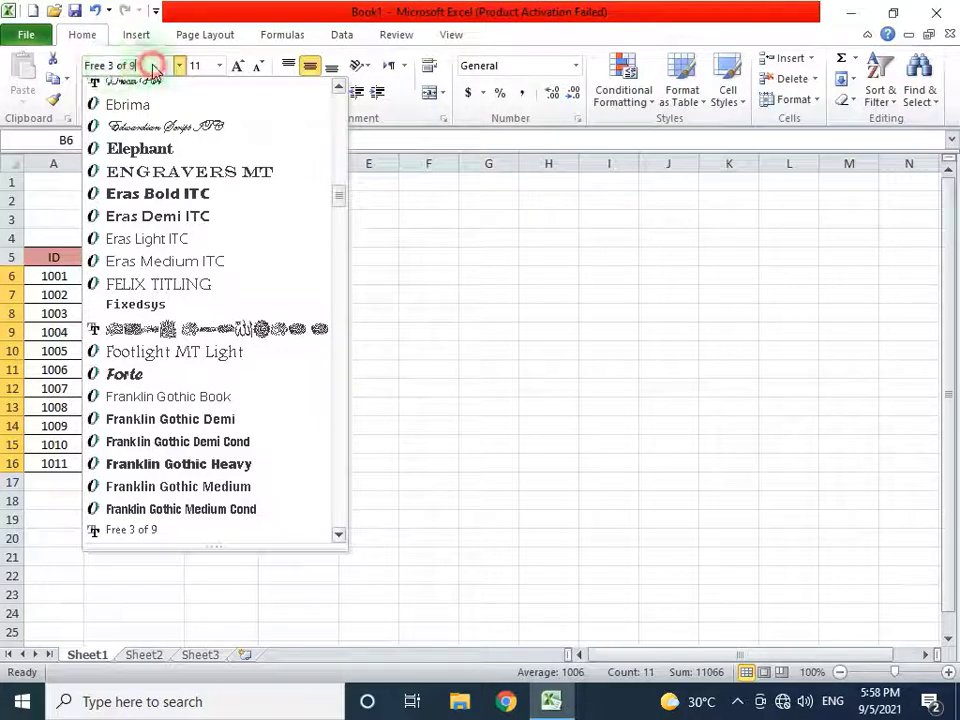
pyautogui.press('Return')
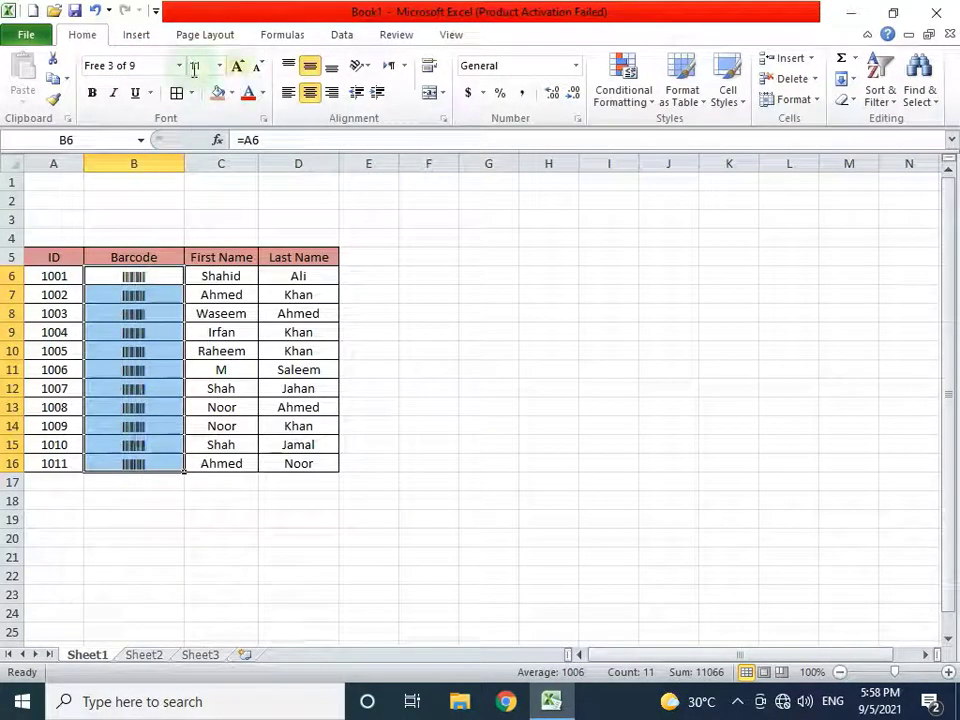
# - Increase the barcode font size to 20
pyautogui.click(237, 66)
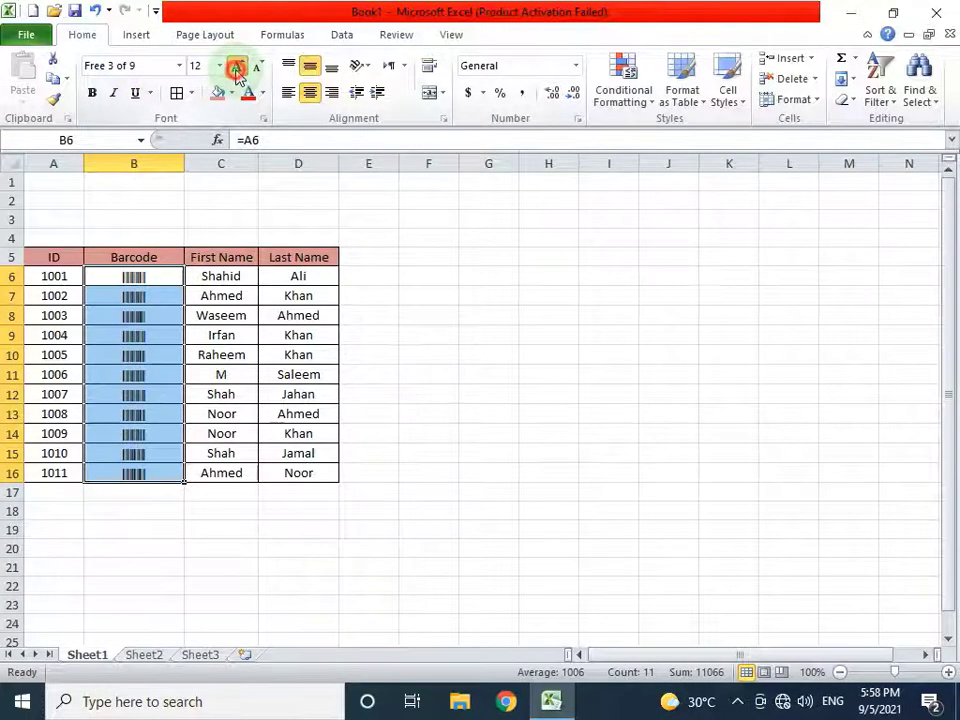
pyautogui.click(237, 66)
pyautogui.click(237, 66)
pyautogui.click(237, 66)
pyautogui.click(237, 66)
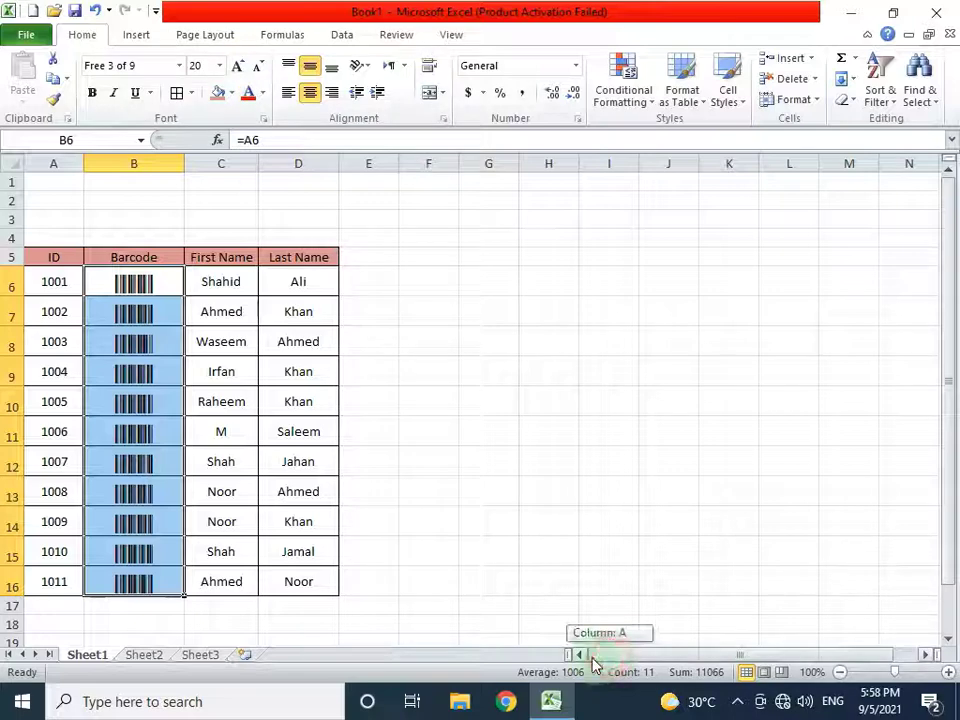
# - Type Ahmed into A6, check B6's formula, then put 1001 back in A6
pyautogui.click(70, 281)
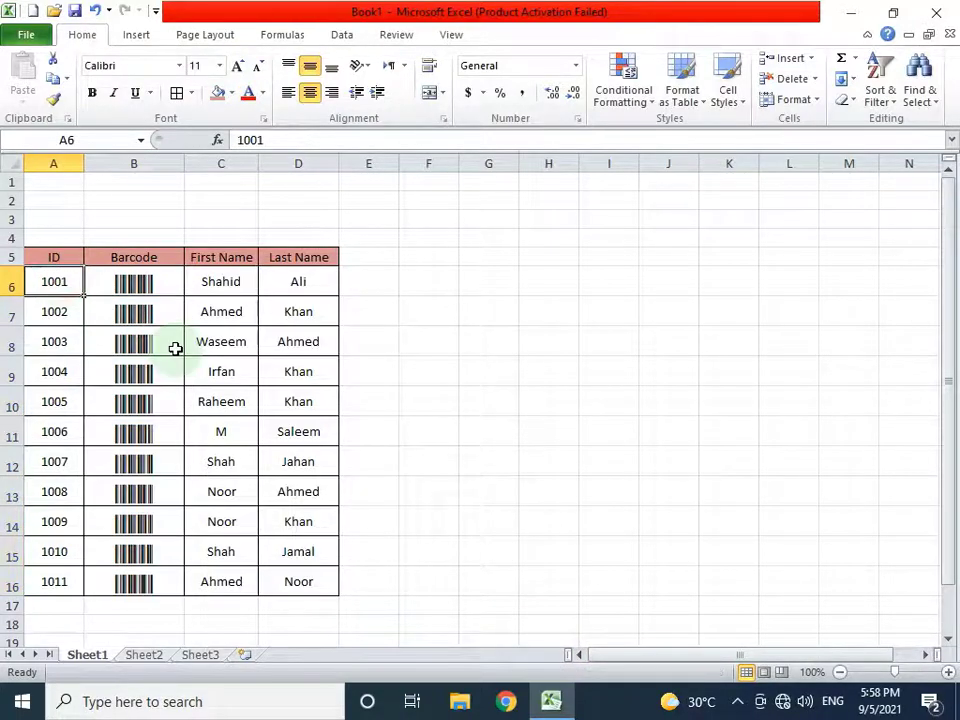
pyautogui.write('Ahemd')
pyautogui.press('BackSpace')
pyautogui.press('BackSpace')
pyautogui.press('BackSpace')
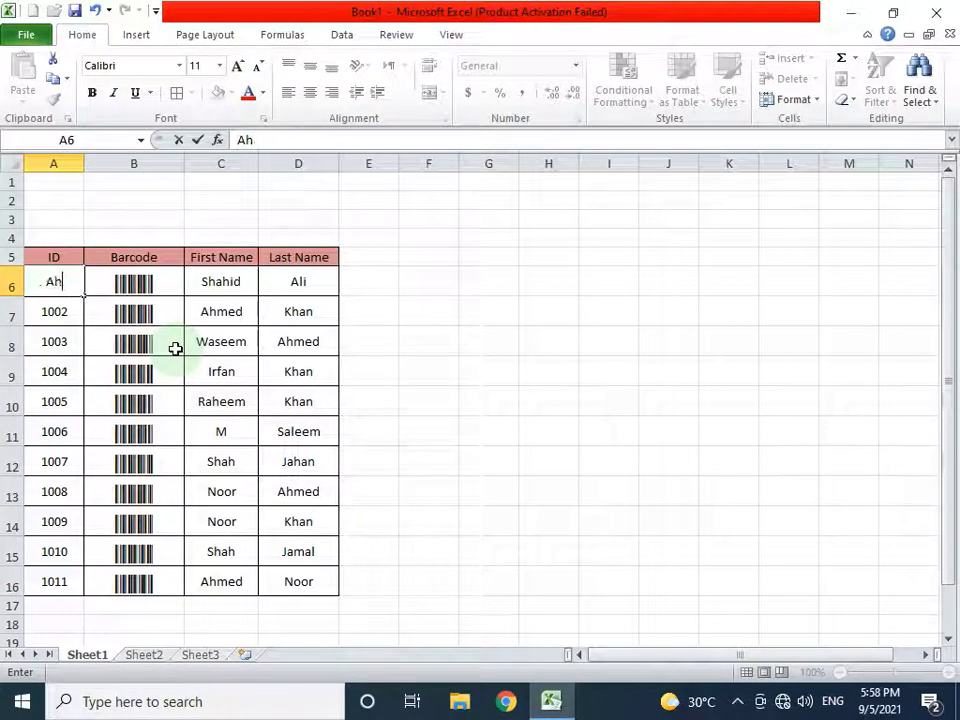
pyautogui.write('med')
pyautogui.press('Return')
pyautogui.press('Up')
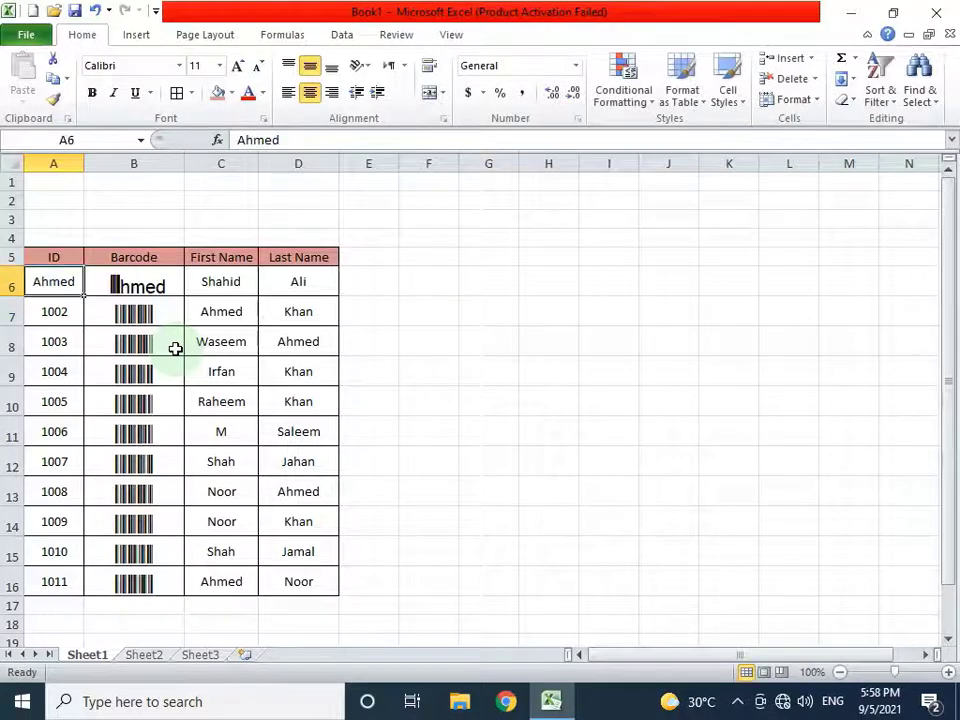
pyautogui.press('Right')
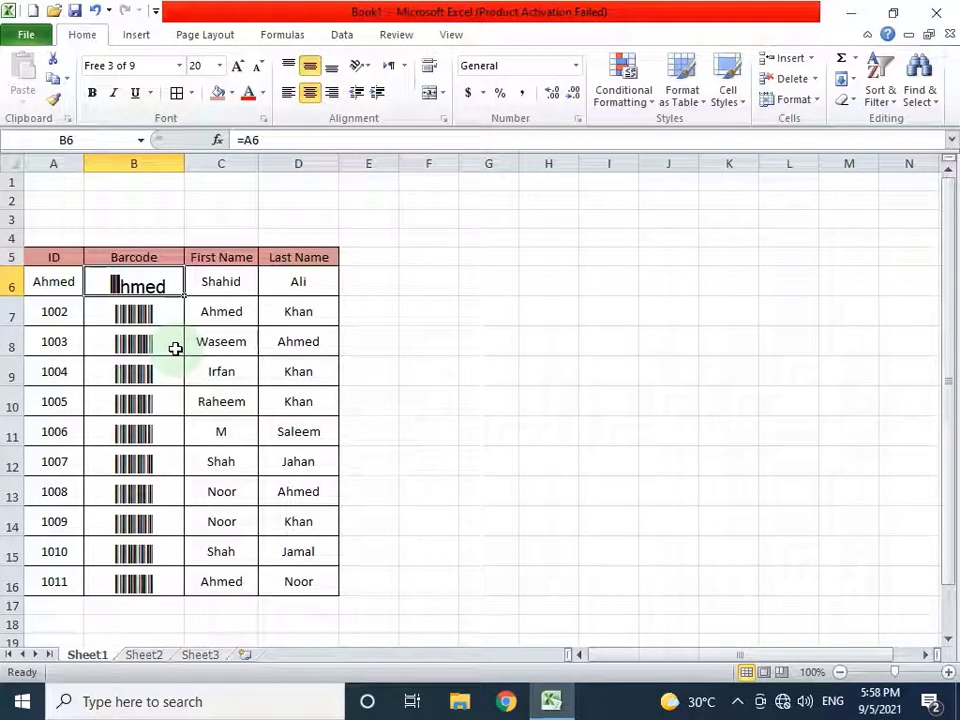
pyautogui.press('Left')
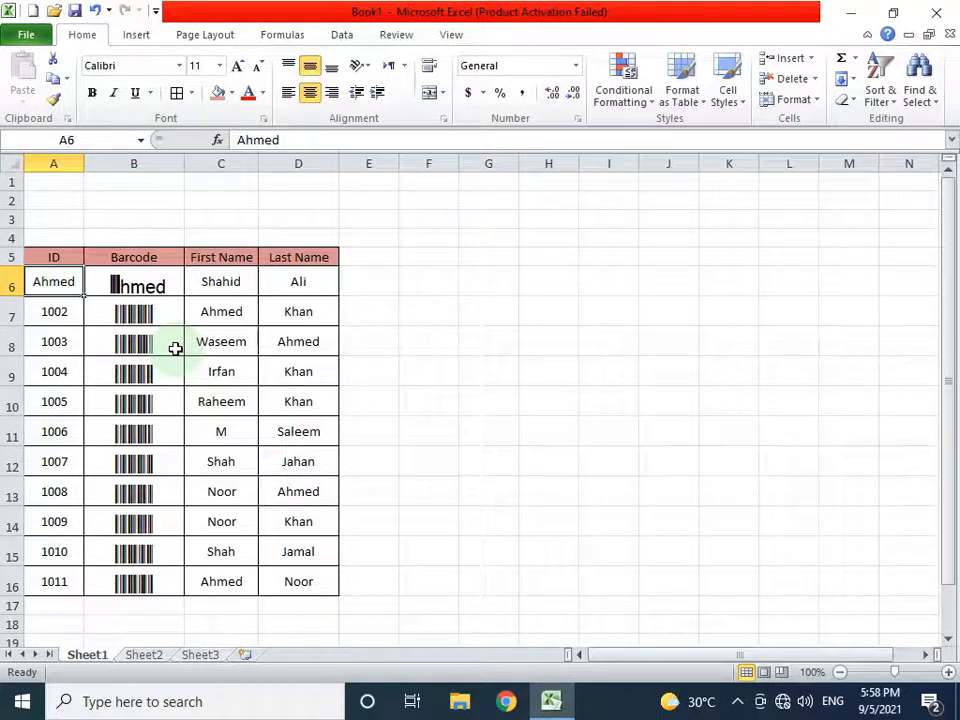
pyautogui.write('1001')
pyautogui.press('Return')
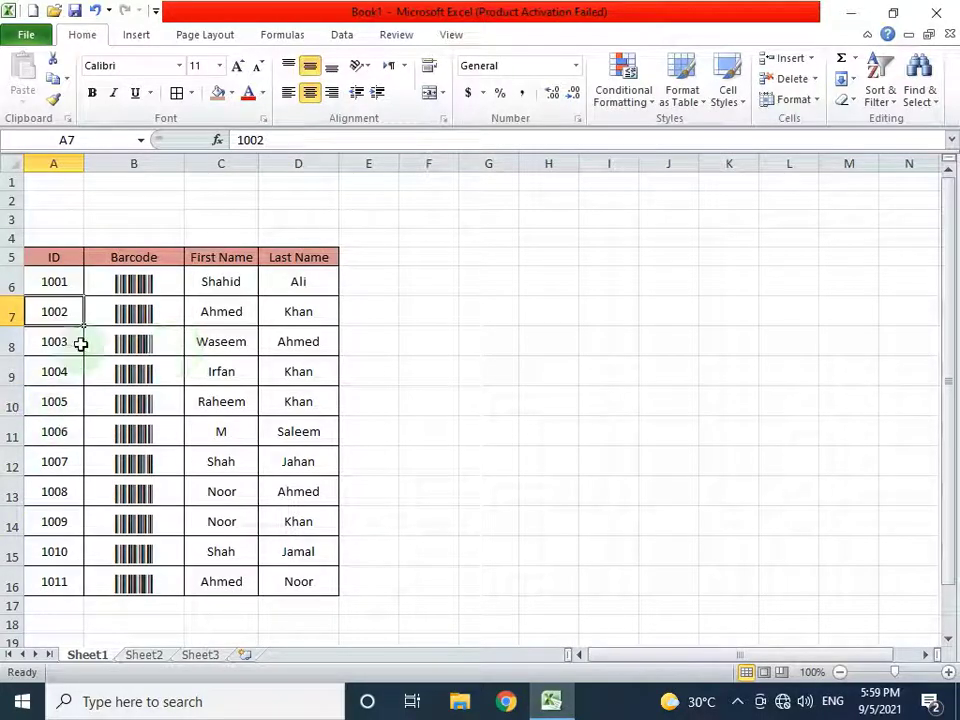
# - Test the barcode link by changing A6 to 5005, then restore 1001
pyautogui.click(59, 277)
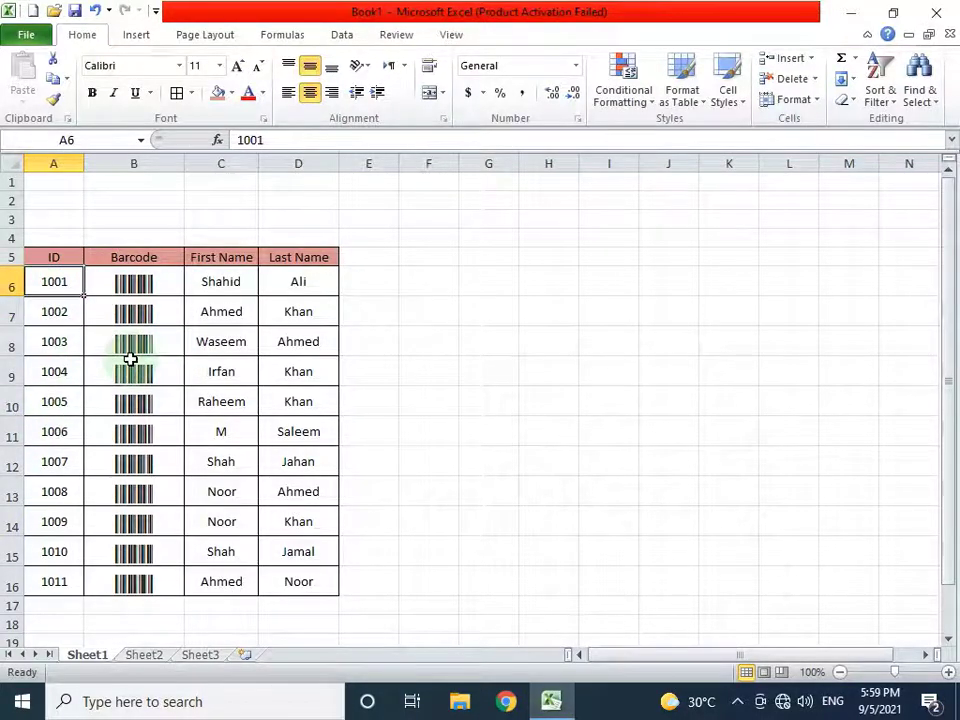
pyautogui.write('5005')
pyautogui.press('Return')
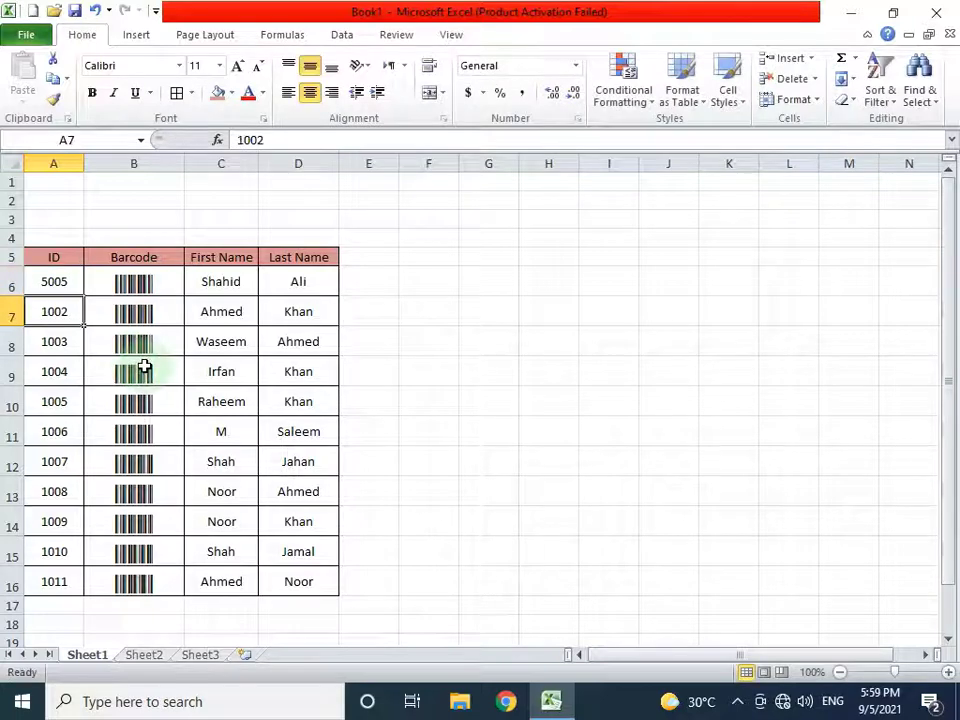
pyautogui.press('Up')
pyautogui.write('100')
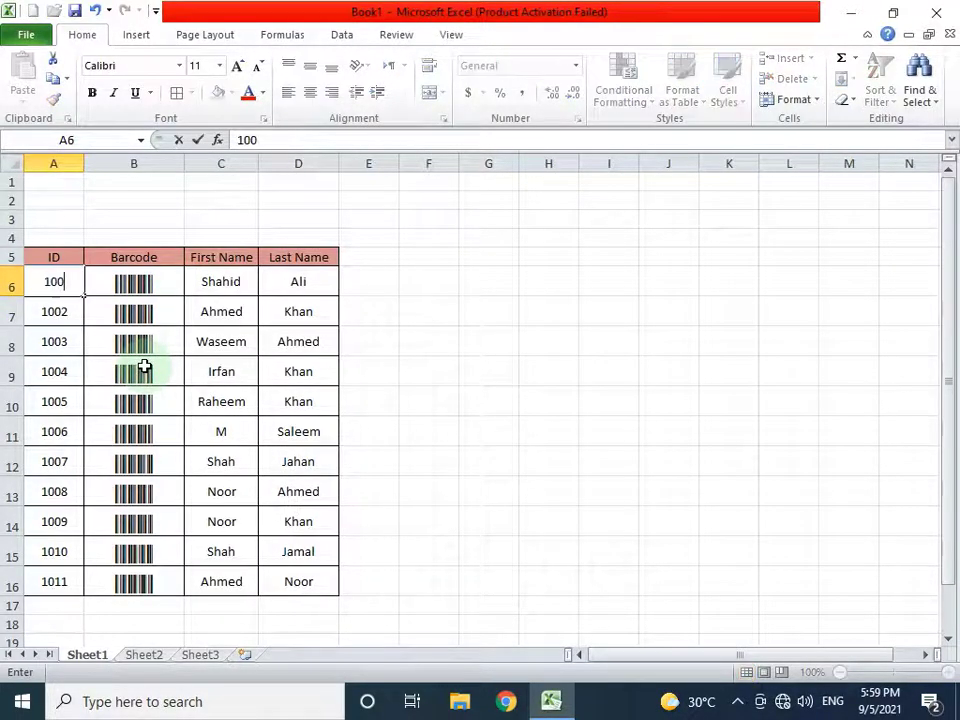
pyautogui.write('1')
pyautogui.press('Return')
pyautogui.press('Up')
pyautogui.press('Right')
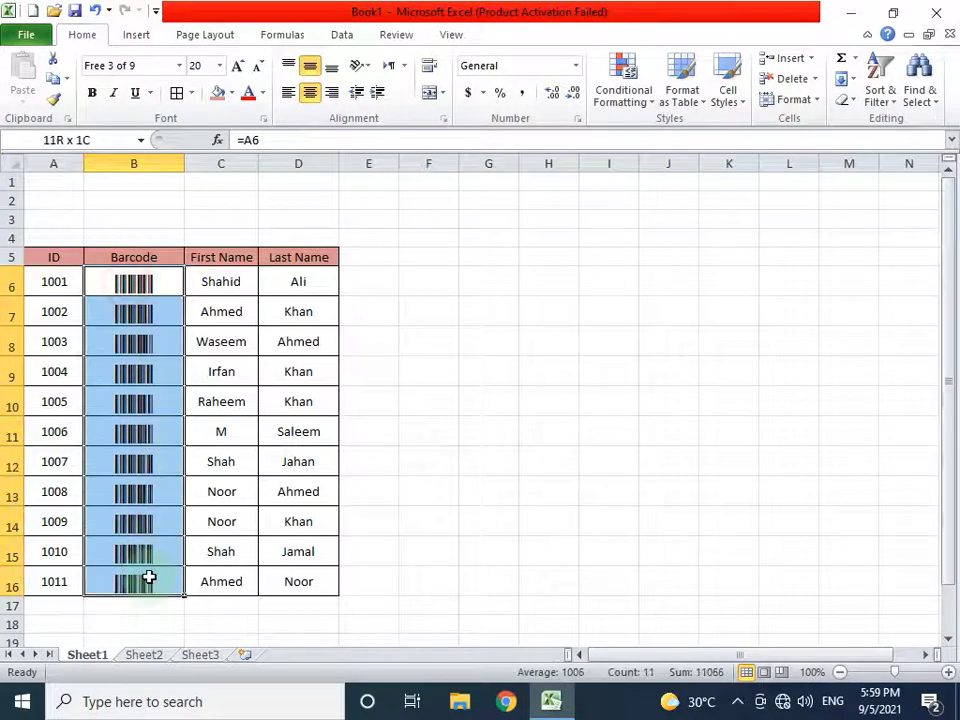
pyautogui.moveTo(127, 284); pyautogui.dragTo(146, 578)
pyautogui.click(179, 65)
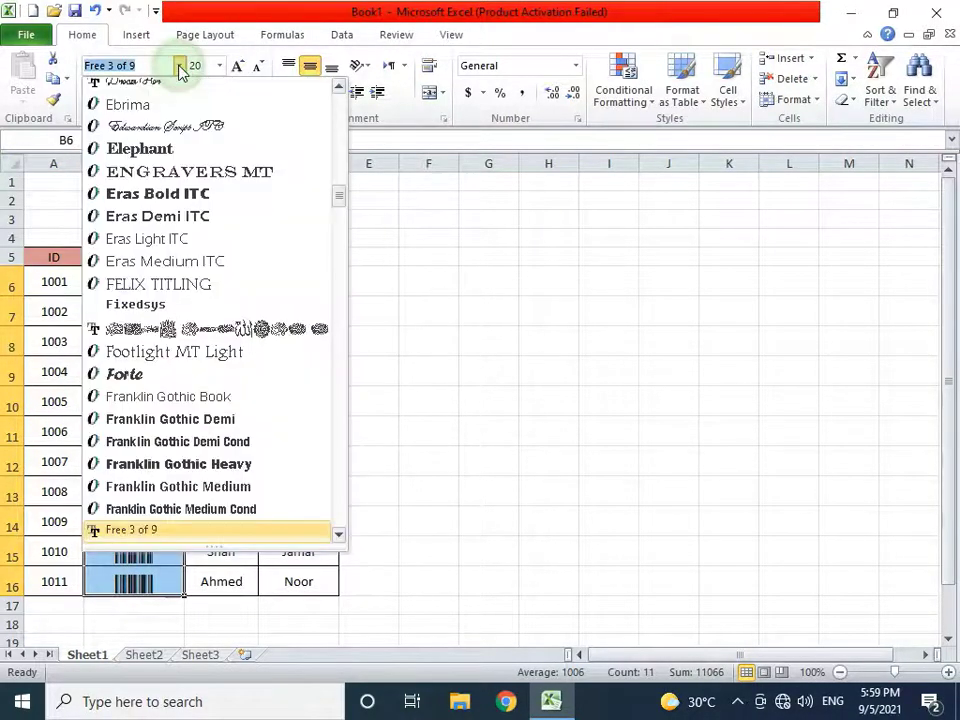
pyautogui.click(149, 105)
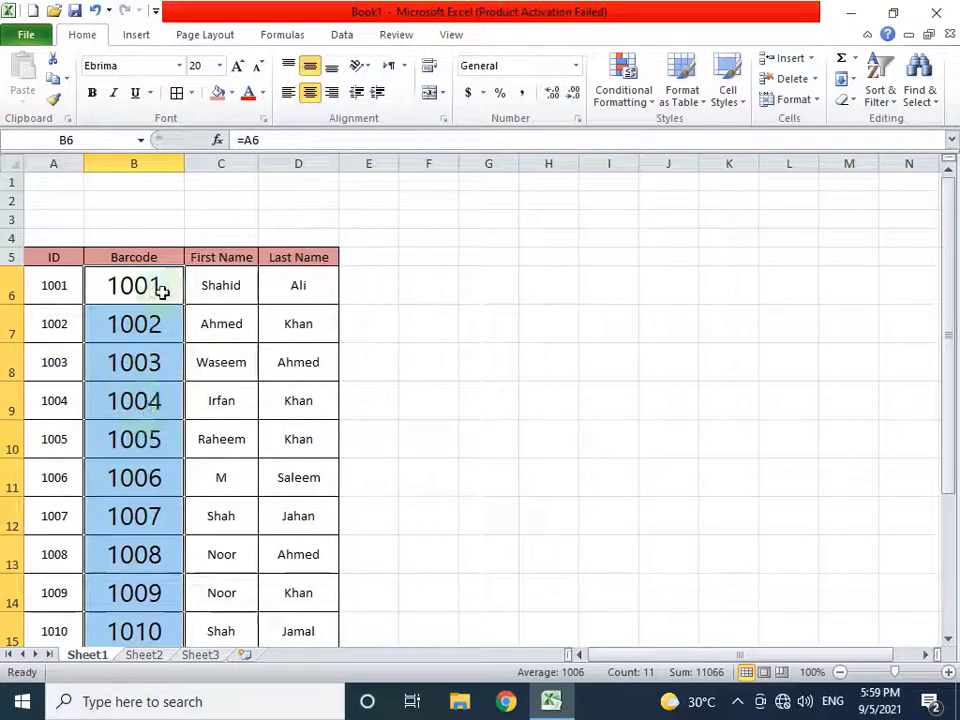
pyautogui.click(180, 66)
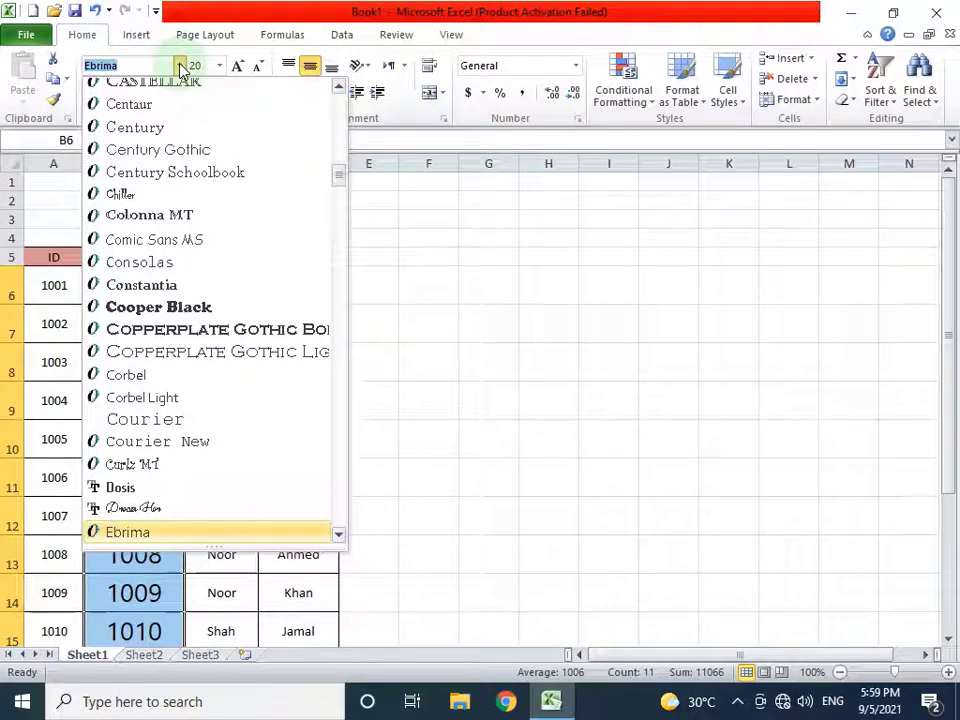
pyautogui.write('Free 3 of 9')
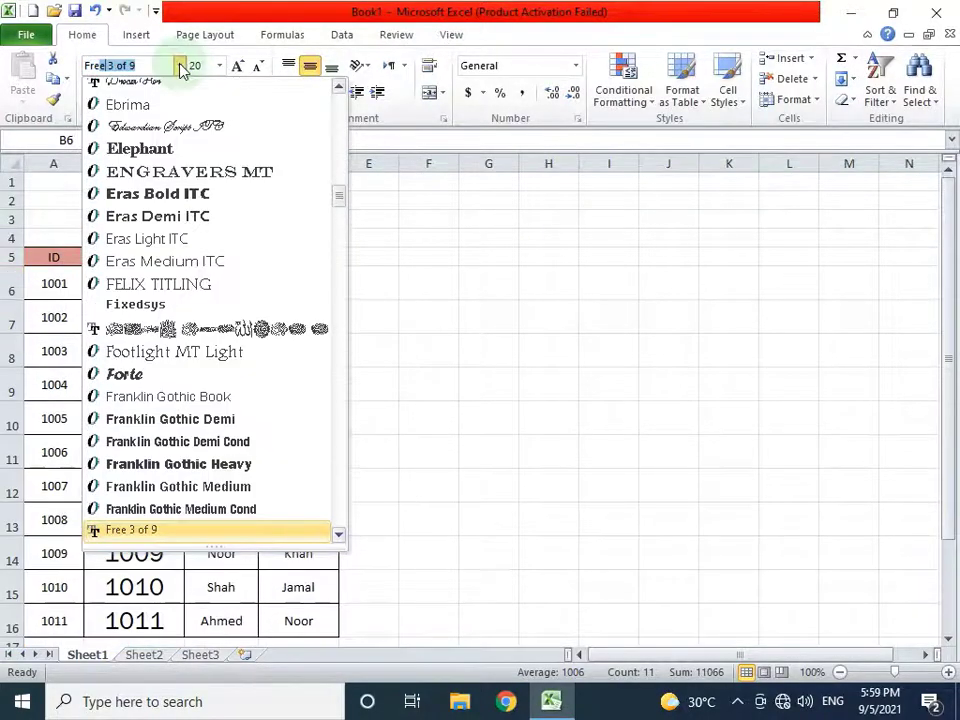
pyautogui.press('Return')
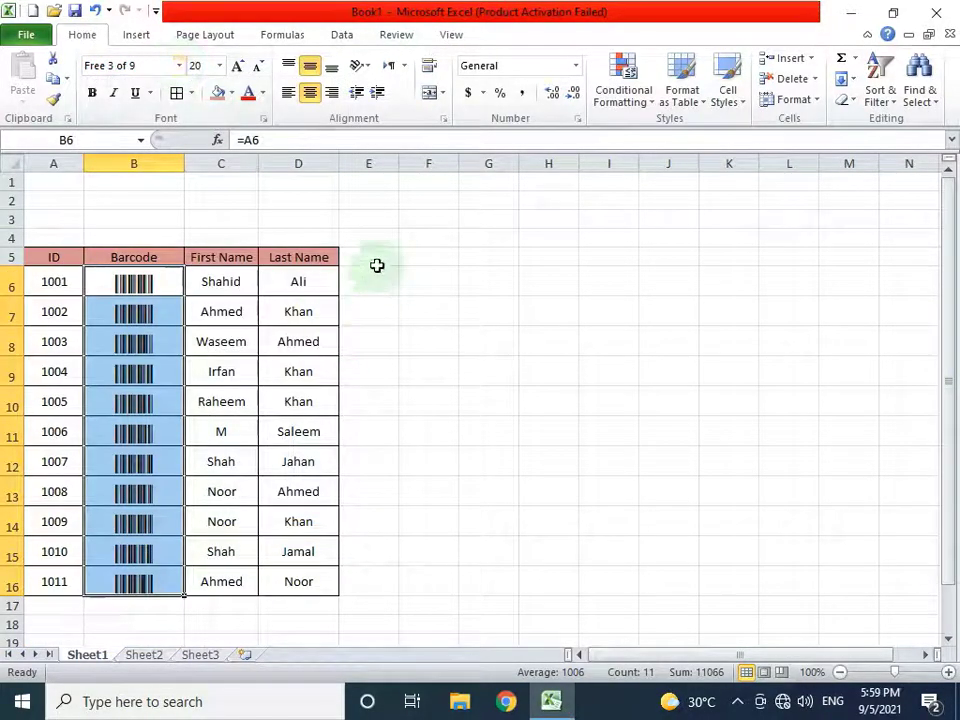
pyautogui.click(373, 262)
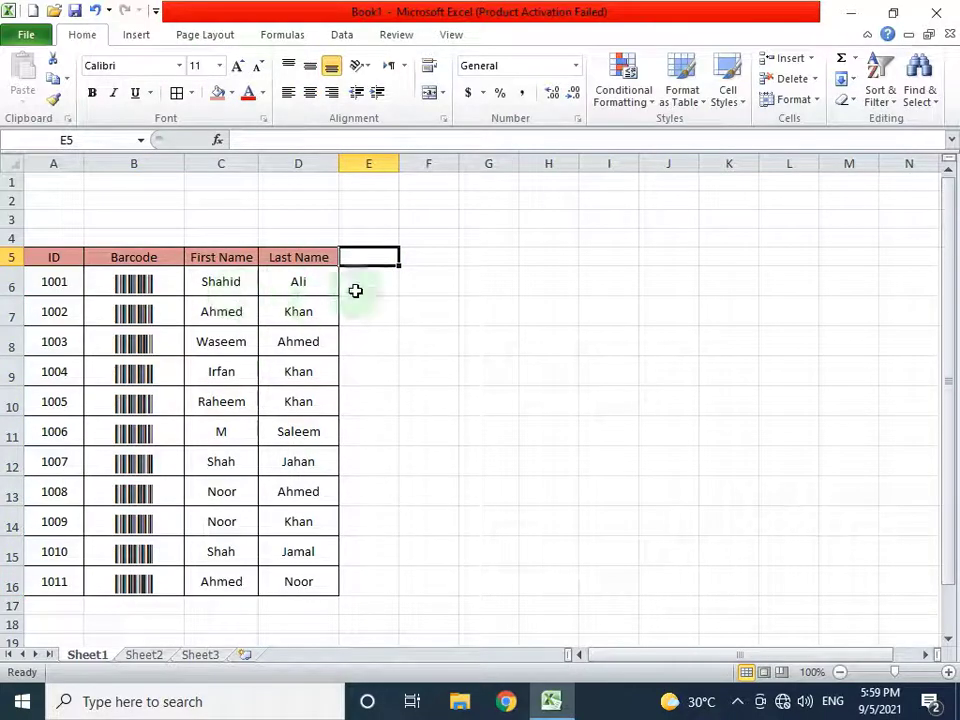
# - Widen column E and enter the header 'Name' in E5
pyautogui.moveTo(403, 159); pyautogui.dragTo(509, 161)
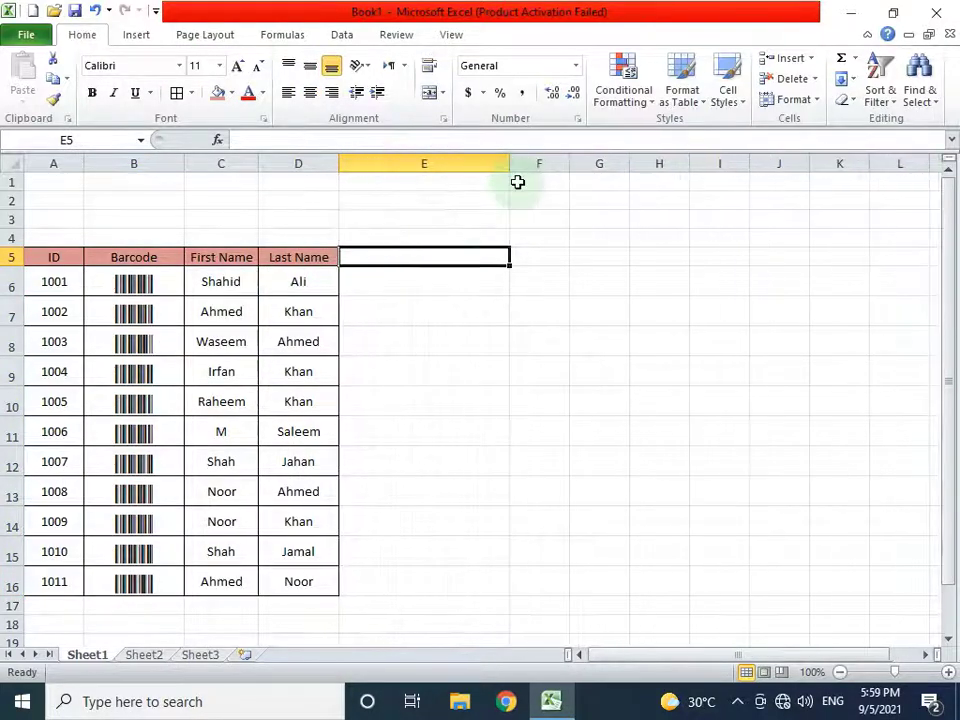
pyautogui.write('Nam')
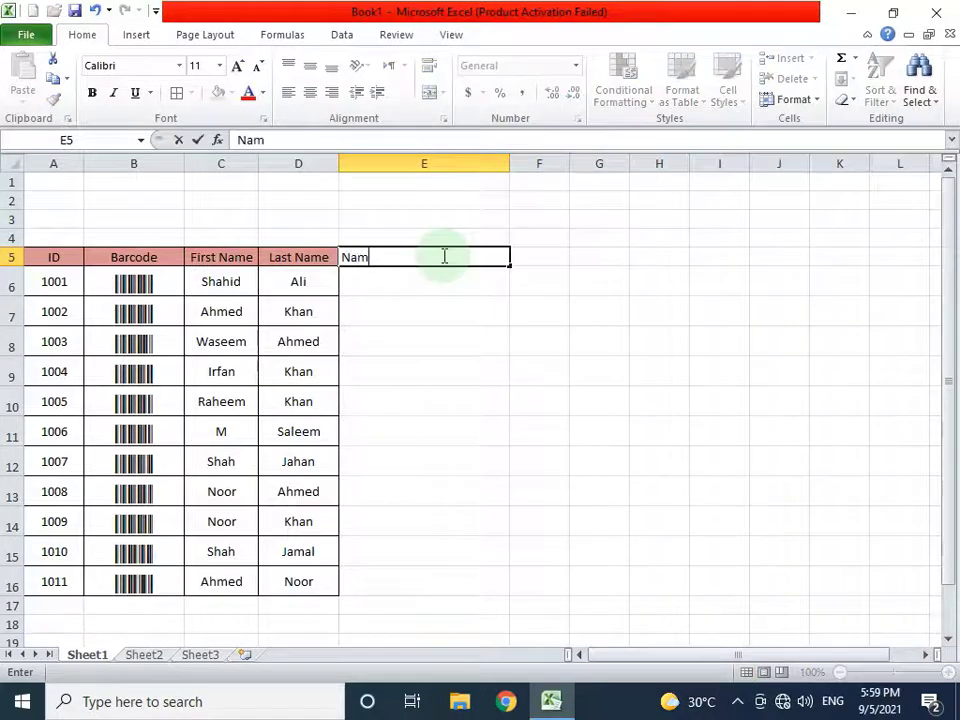
pyautogui.write('e')
pyautogui.press('Tab')
pyautogui.click(443, 256)
pyautogui.press('Left')
pyautogui.press('Left')
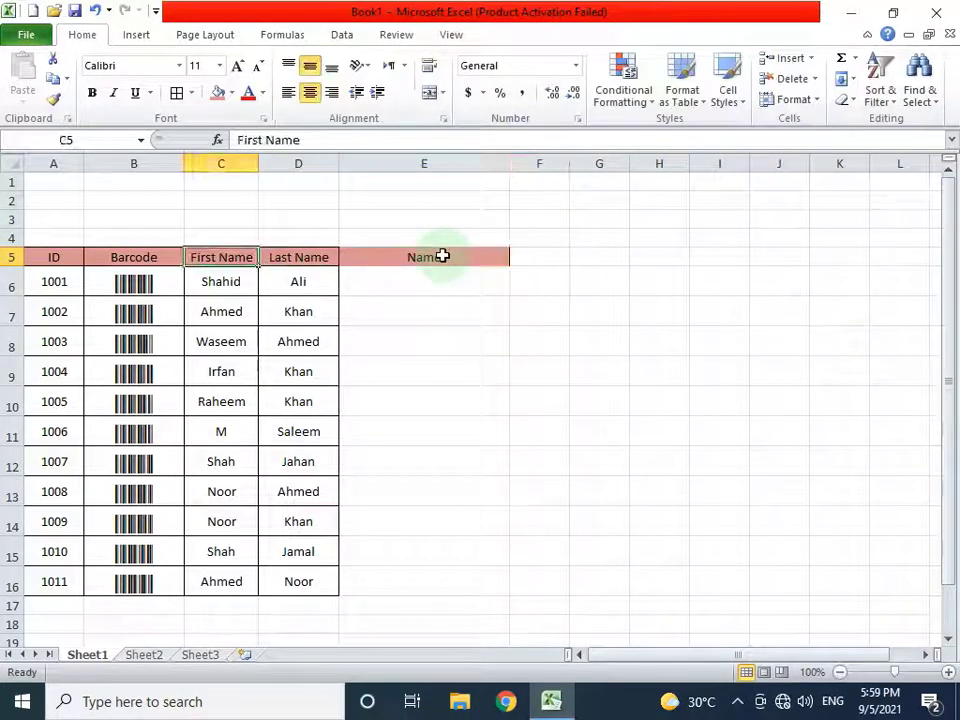
pyautogui.press('Right')
pyautogui.press('Right')
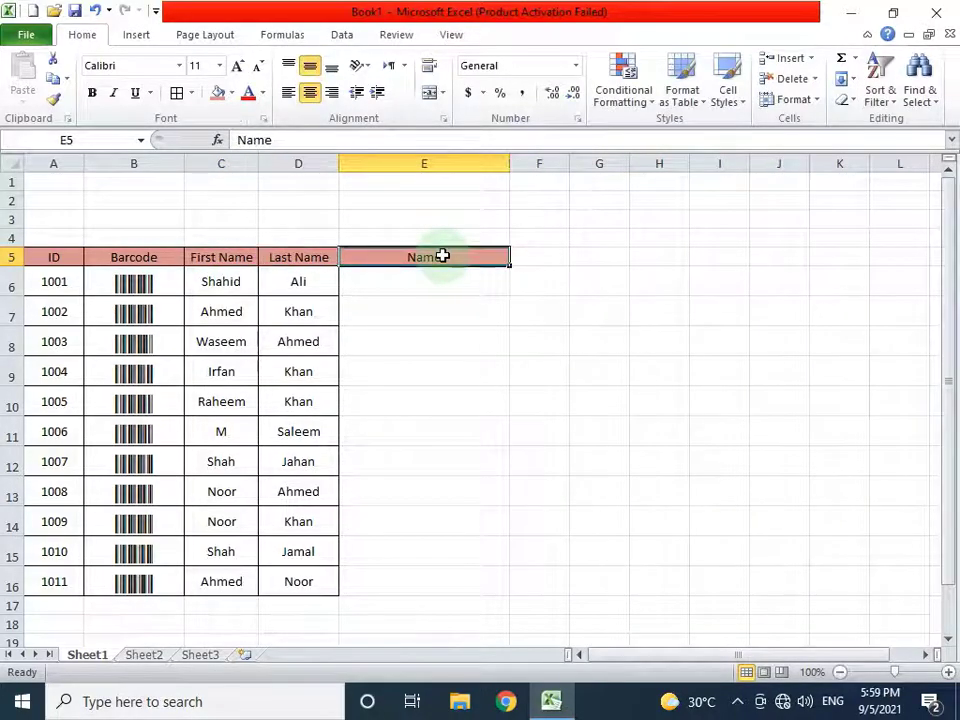
pyautogui.press('Down')
pyautogui.write('=')
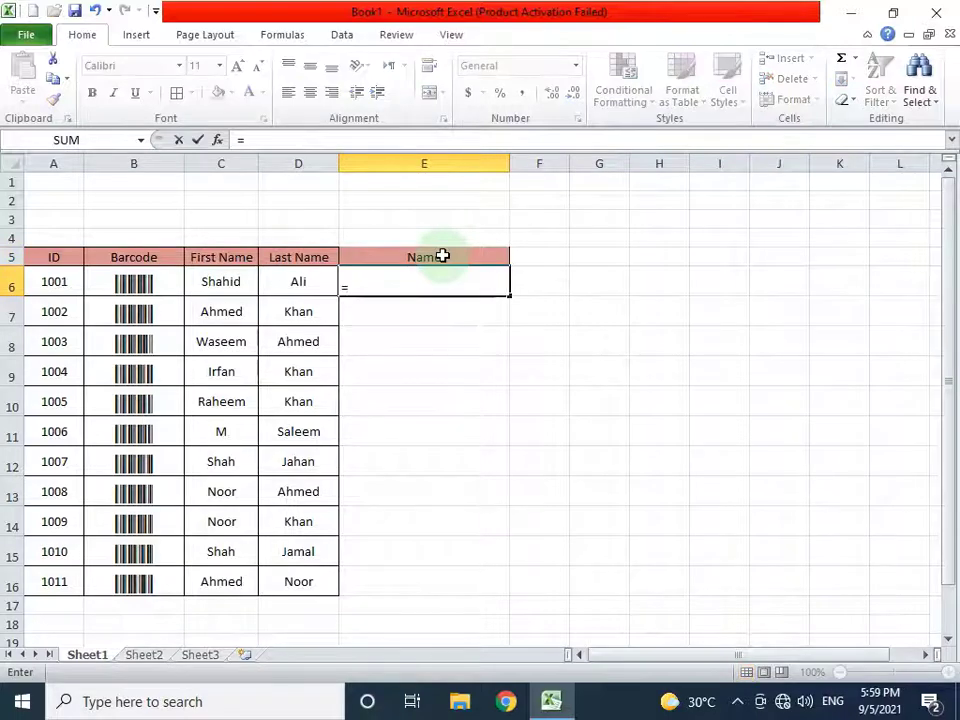
pyautogui.write('con')
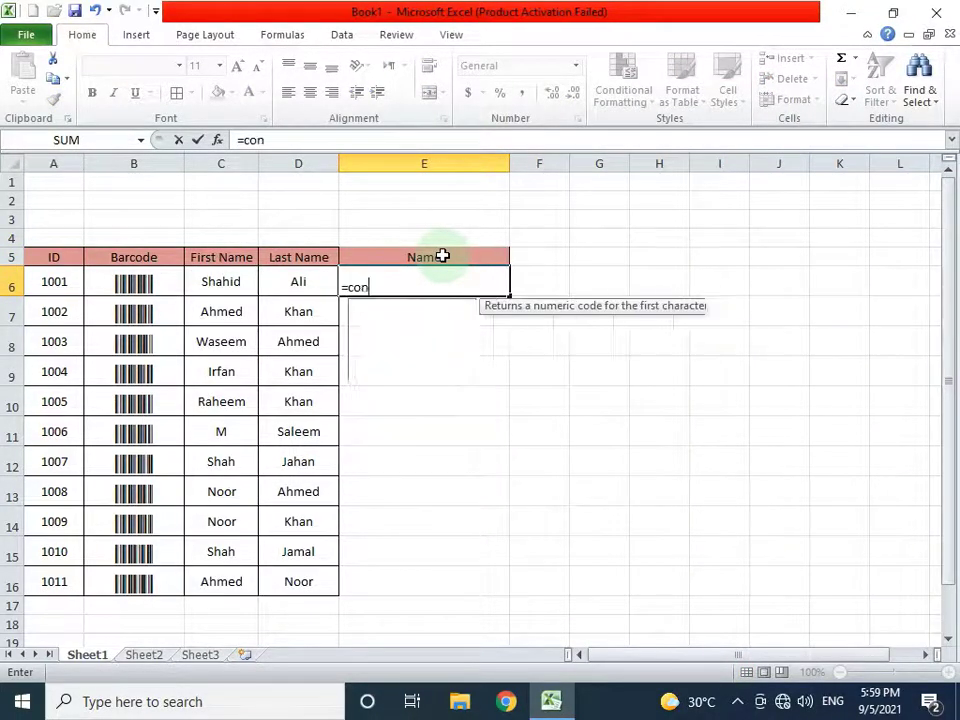
pyautogui.write('catenate')
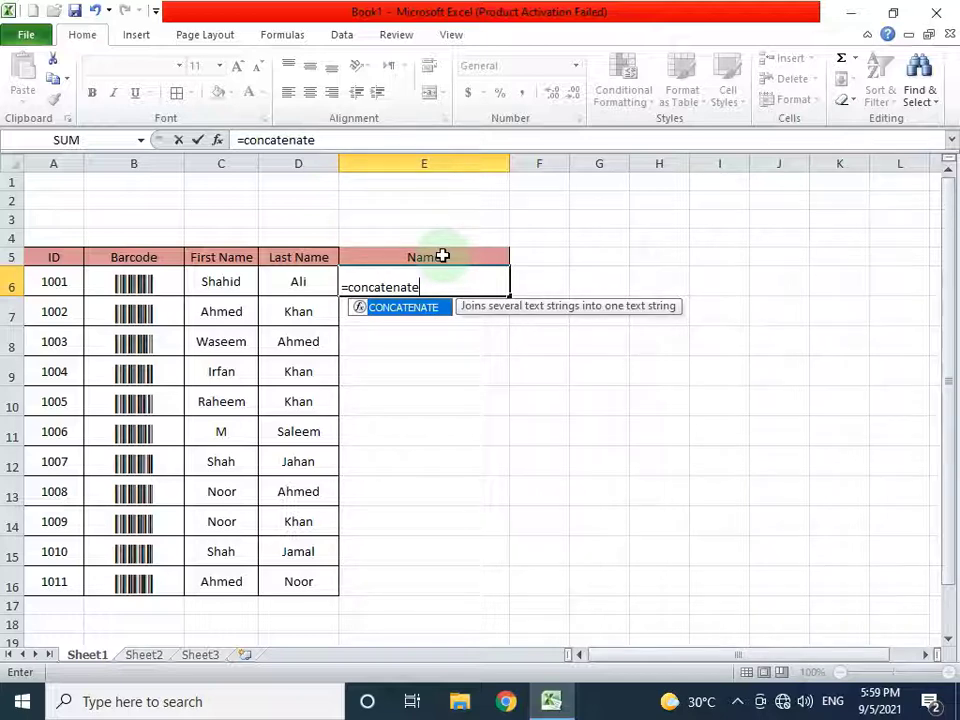
pyautogui.write('(')
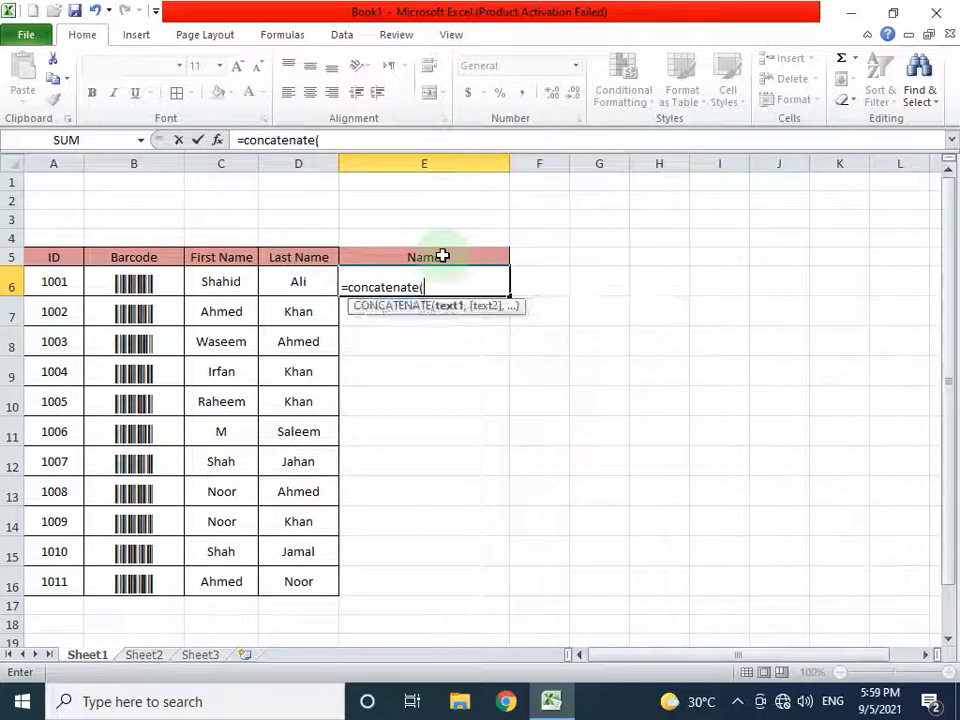
pyautogui.click(238, 285)
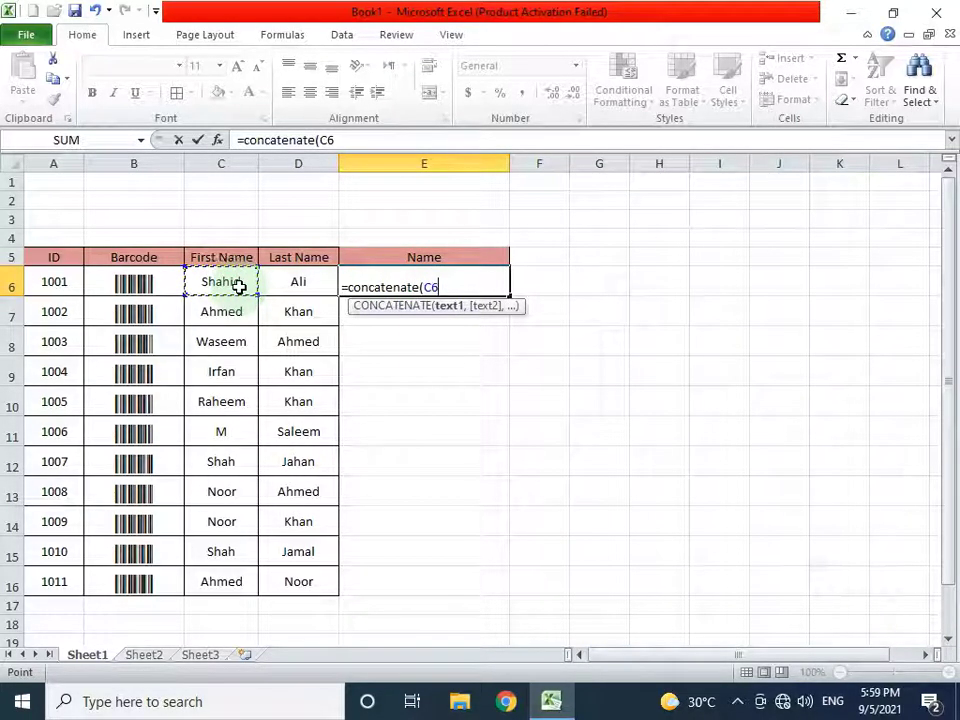
pyautogui.write(',')
pyautogui.click(303, 282)
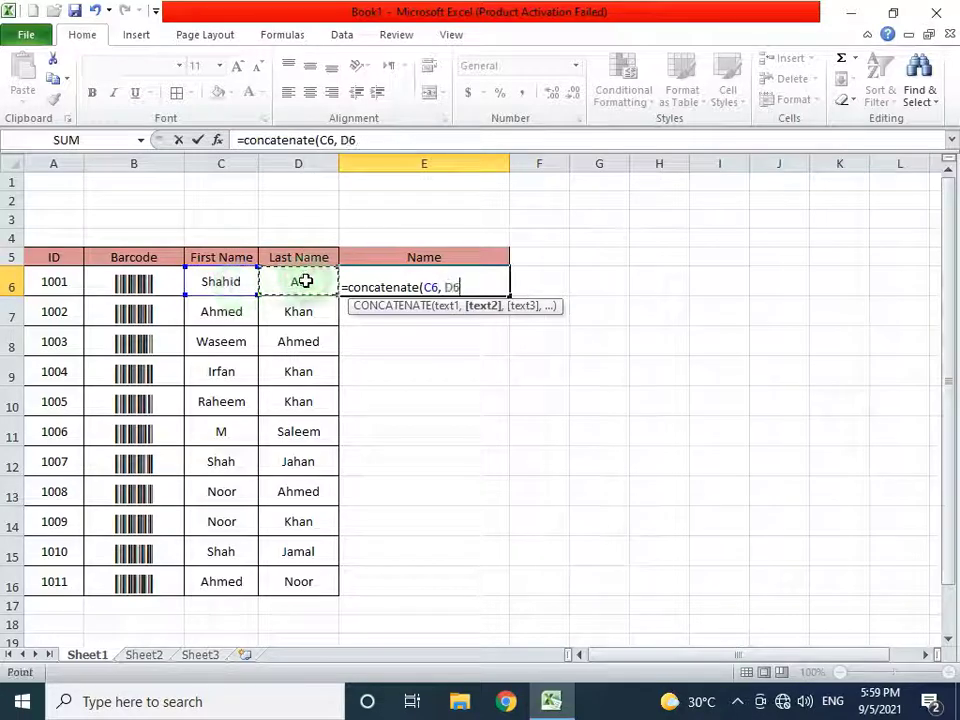
pyautogui.press('Return')
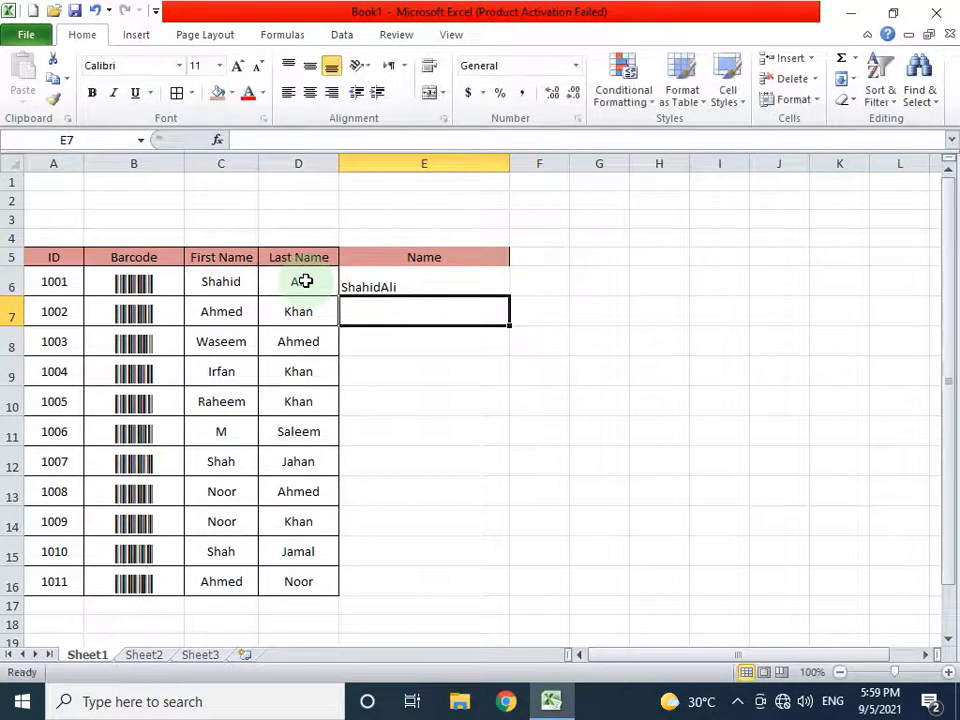
# - Edit the E6 formula to insert a " " space between first and last names
pyautogui.click(428, 287)
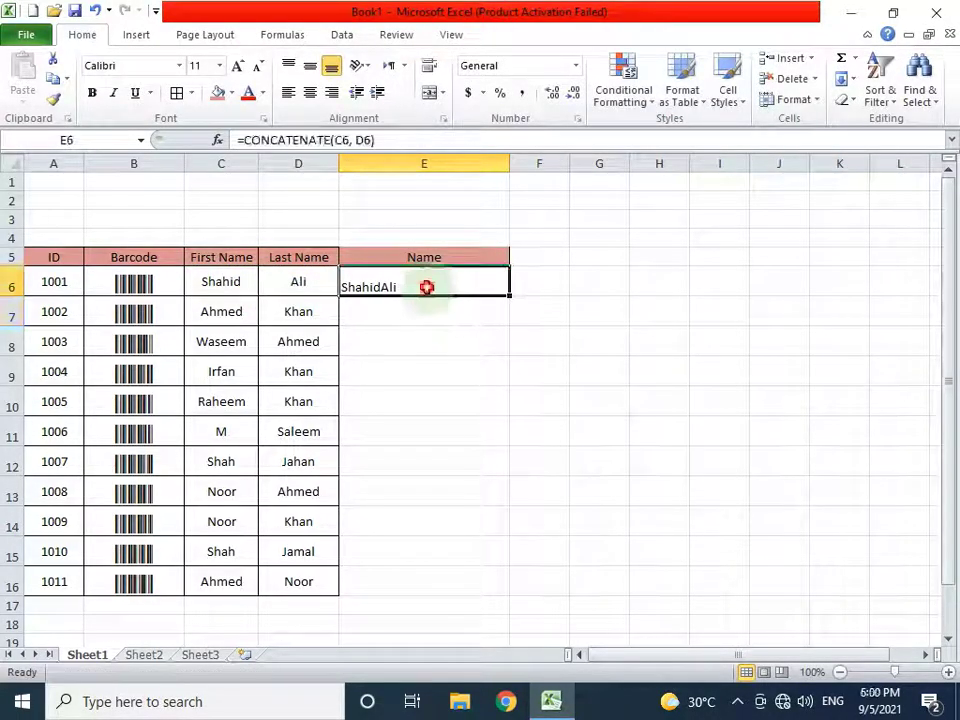
pyautogui.click(414, 286)
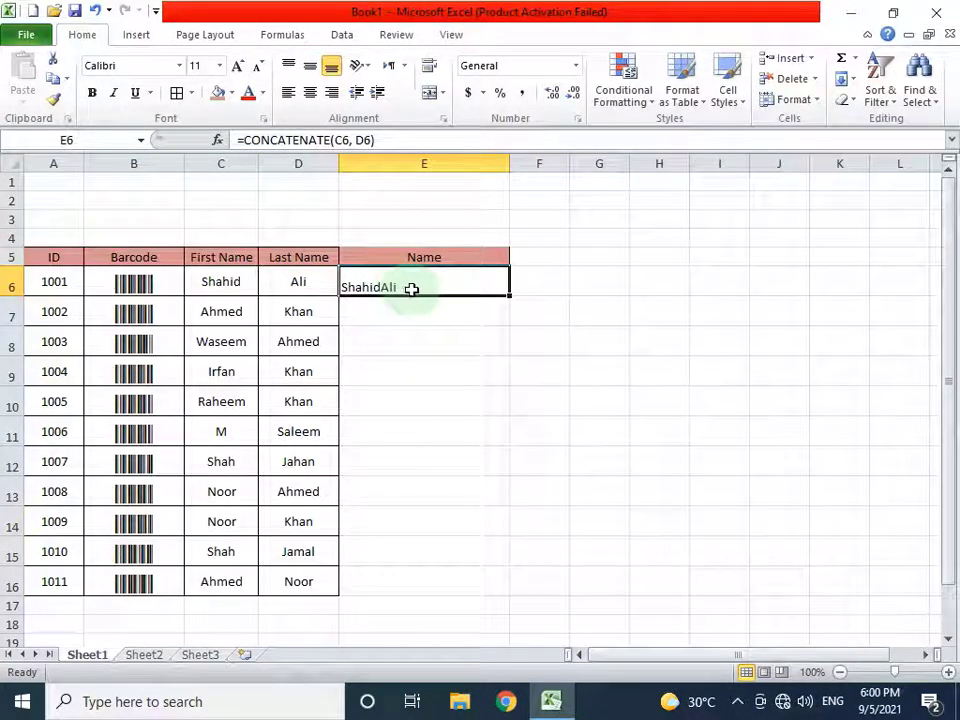
pyautogui.click(354, 141)
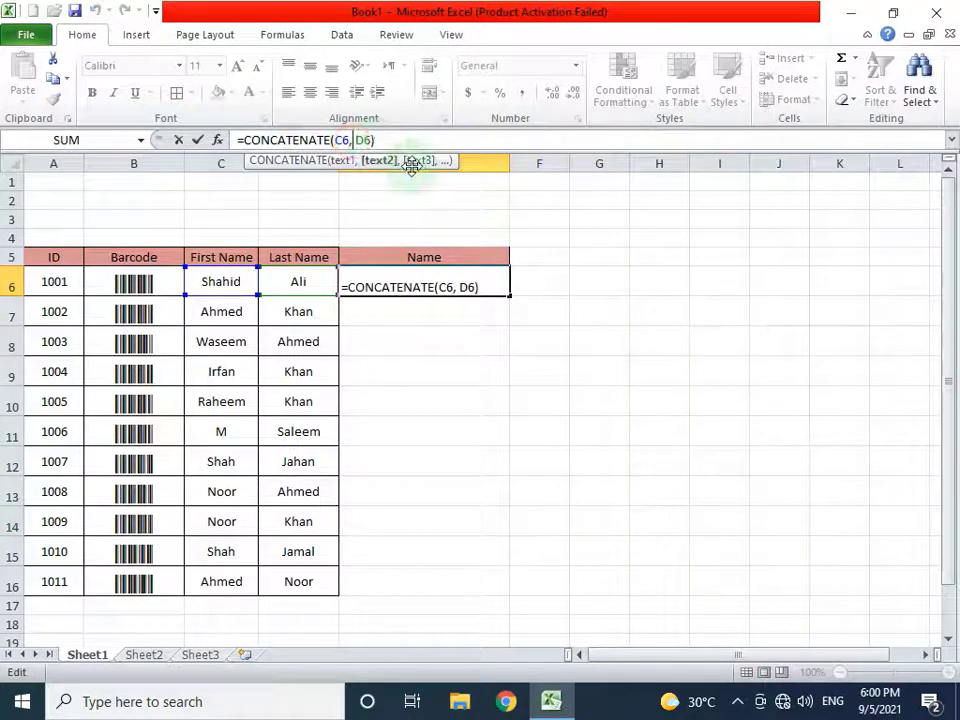
pyautogui.write('" ",')
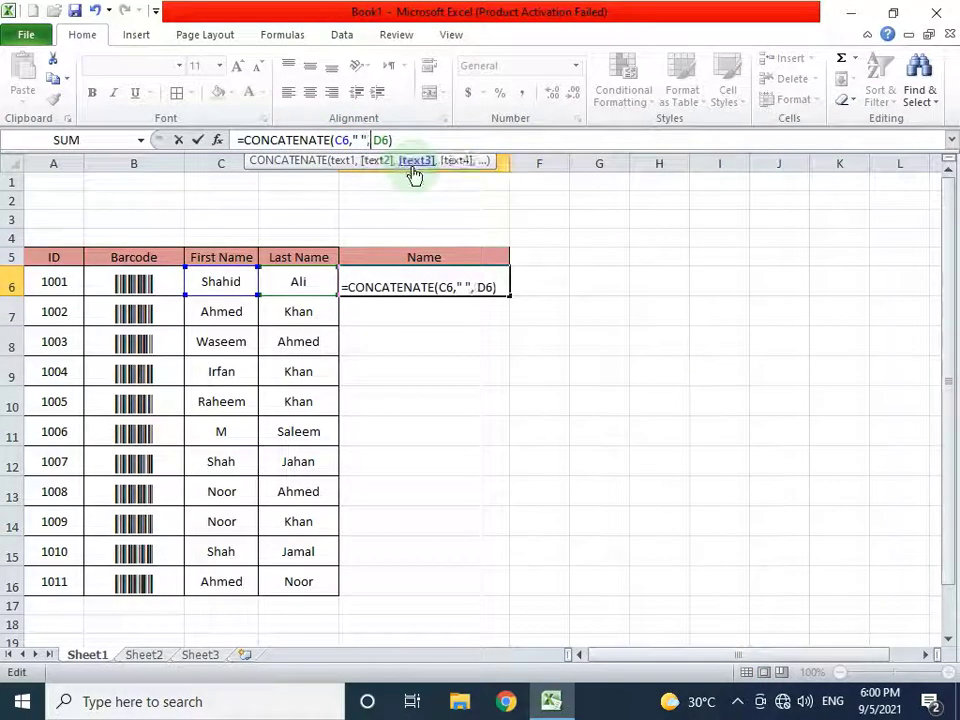
pyautogui.hotkey('ctrl', 'Return')
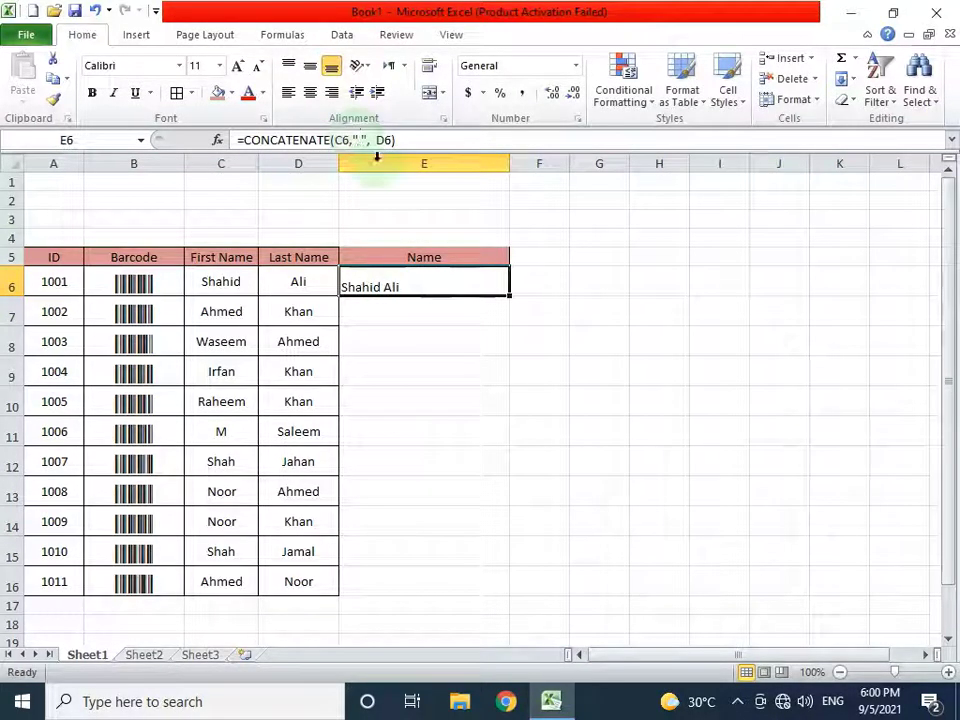
# - Fill the formula down to E16 and centre the names vertically and horizontally
pyautogui.click(398, 283)
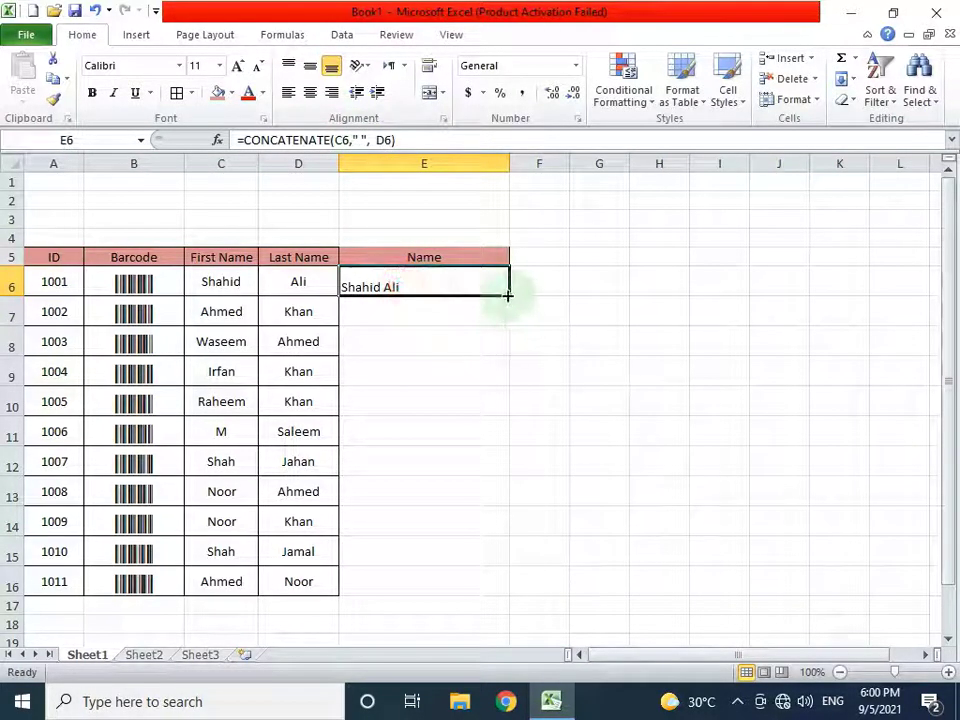
pyautogui.moveTo(507, 296); pyautogui.dragTo(497, 584)
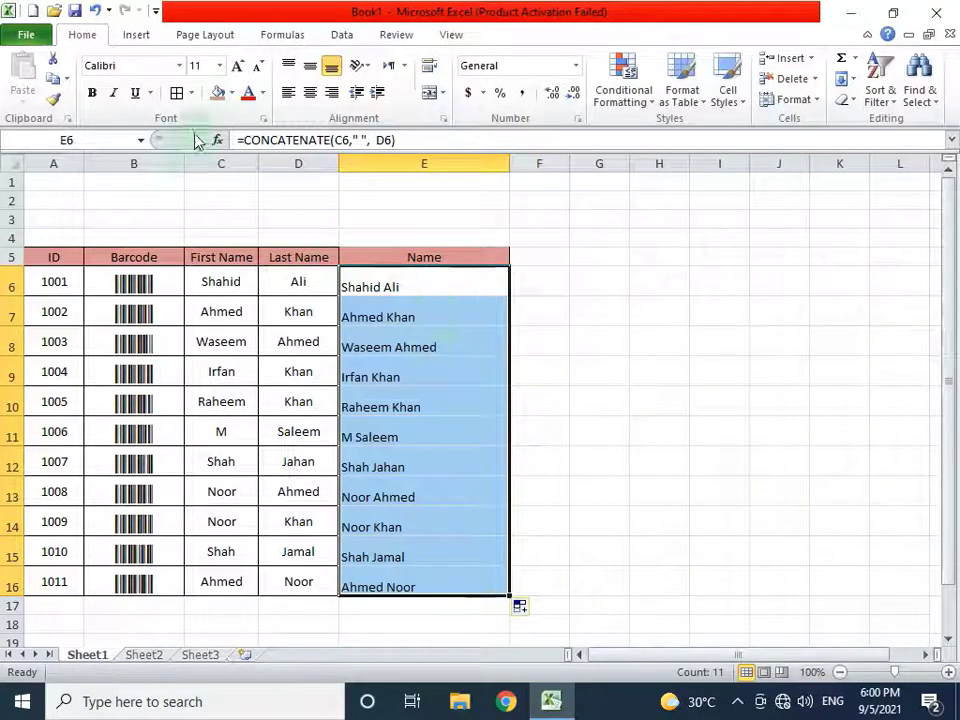
pyautogui.click(310, 65)
pyautogui.click(310, 92)
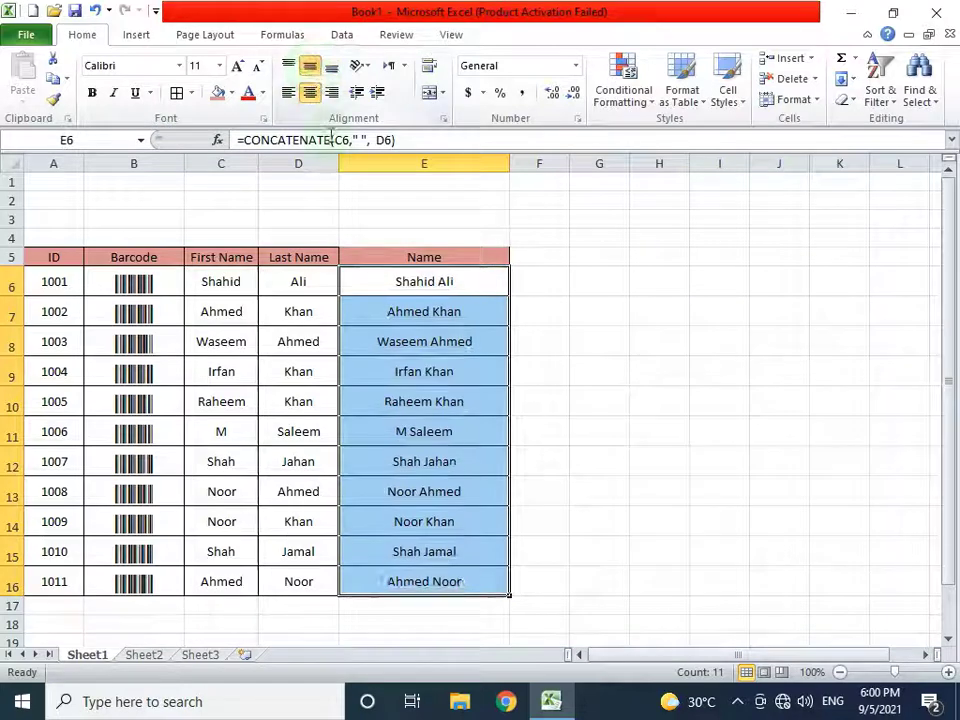
pyautogui.click(418, 376)
pyautogui.click(407, 258)
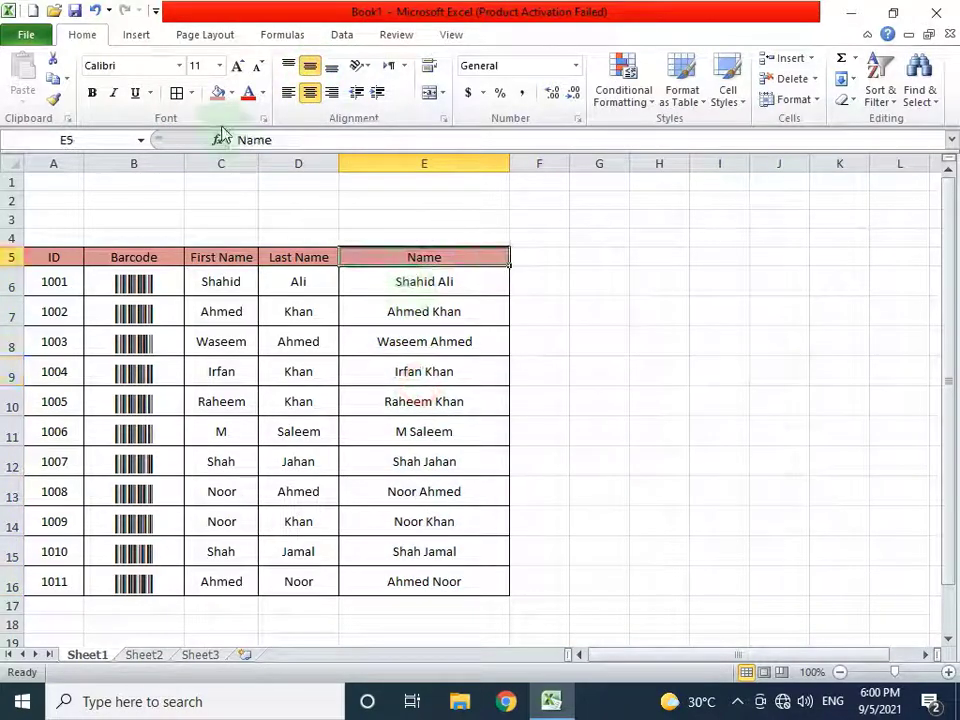
pyautogui.click(308, 374)
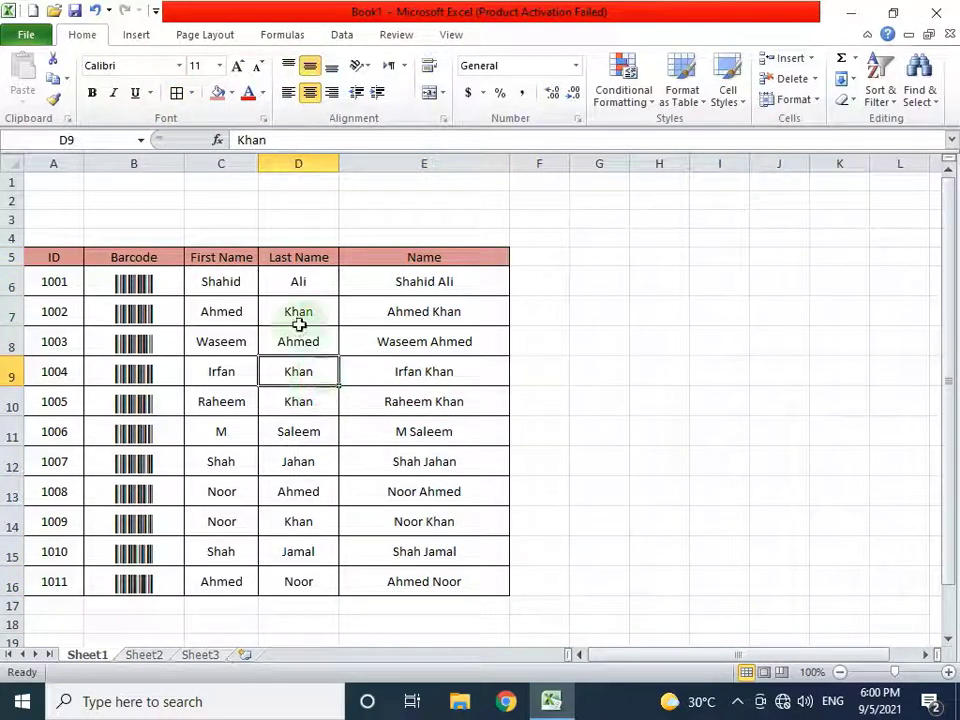
pyautogui.click(236, 160)
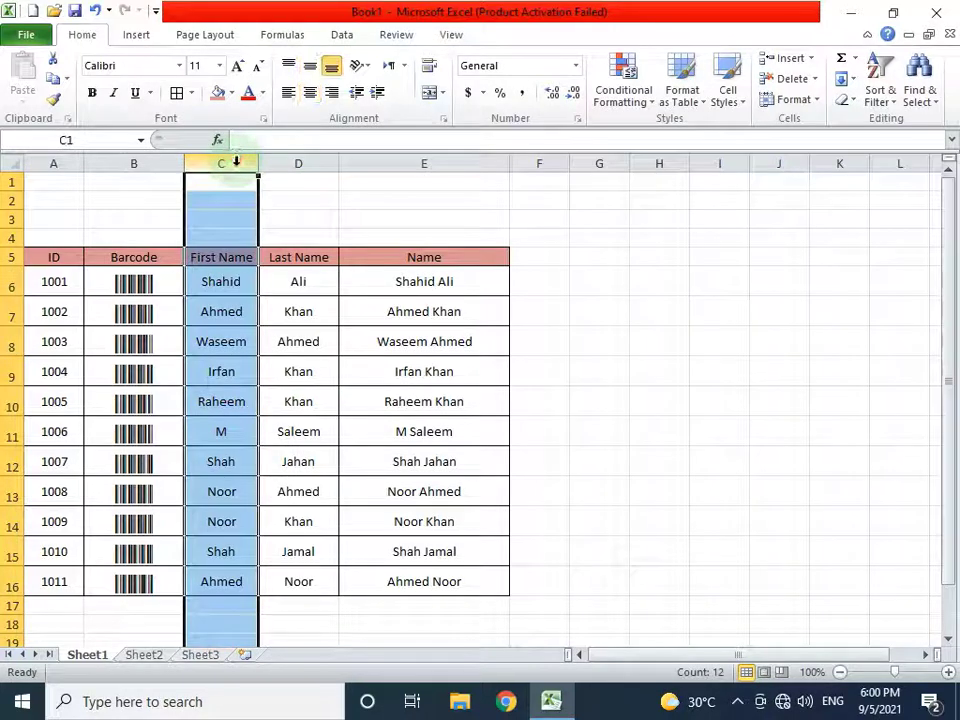
pyautogui.click(791, 79)
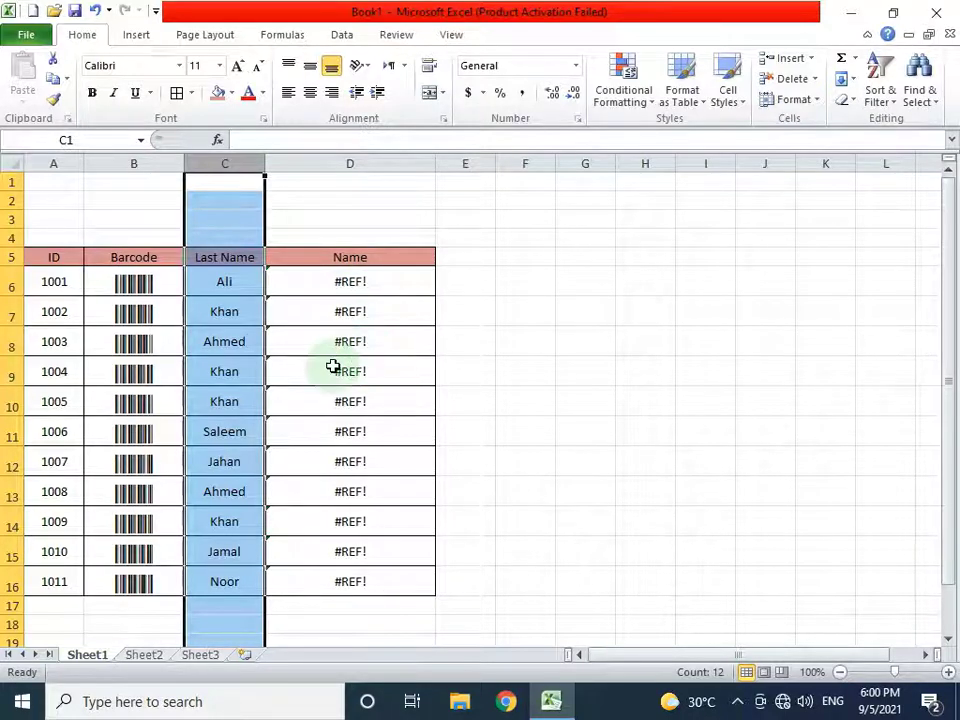
pyautogui.hotkey('ctrl', 'z')
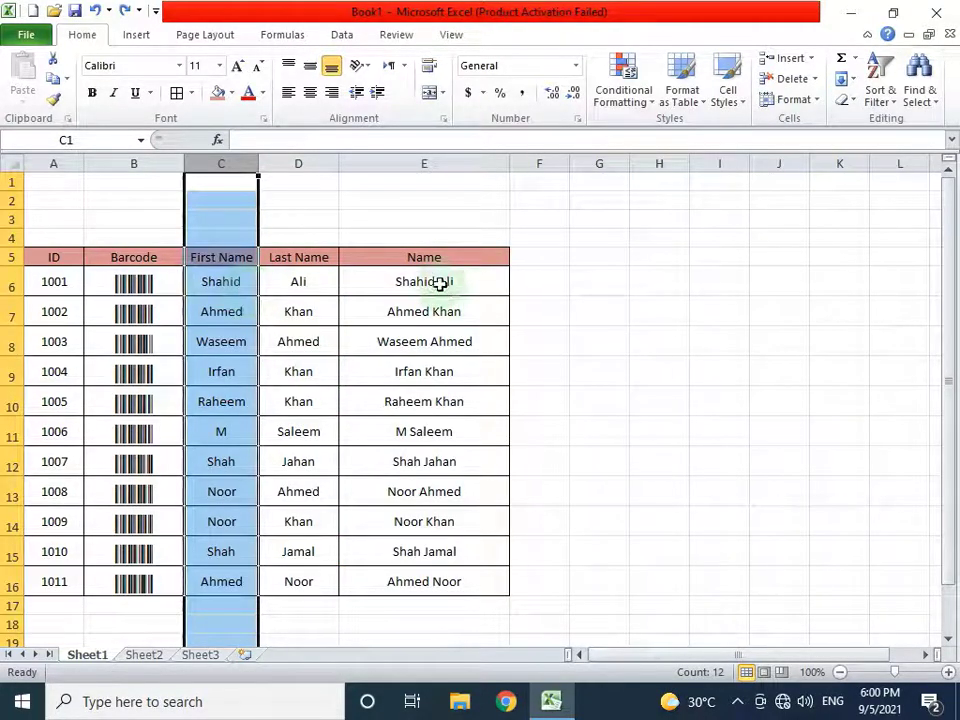
pyautogui.click(432, 283)
pyautogui.click(252, 283)
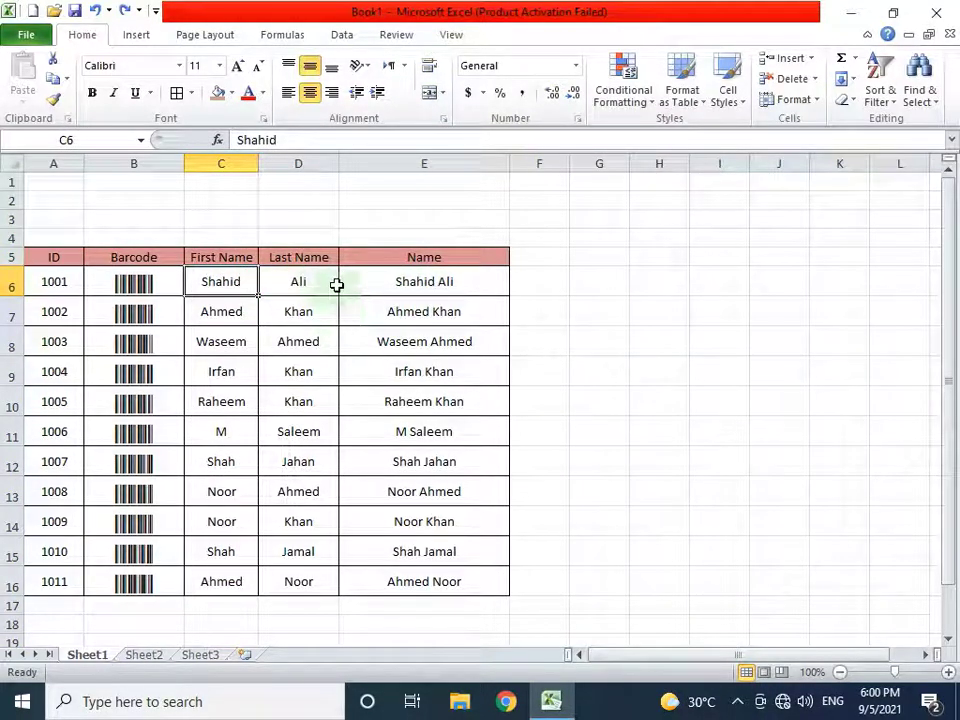
pyautogui.click(221, 163)
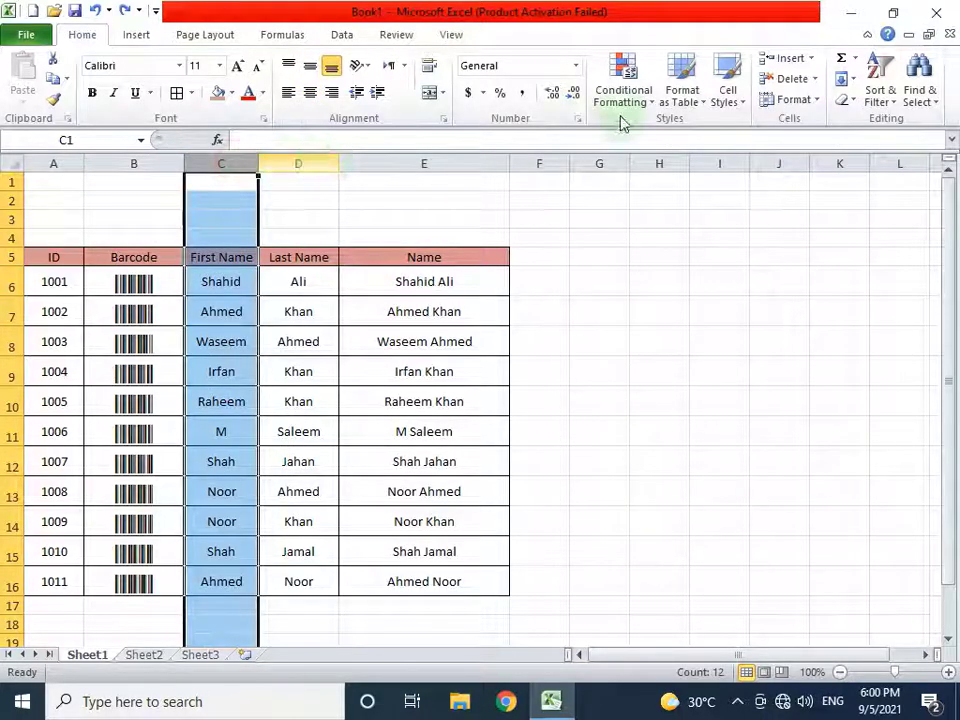
pyautogui.click(790, 80)
pyautogui.click(783, 80)
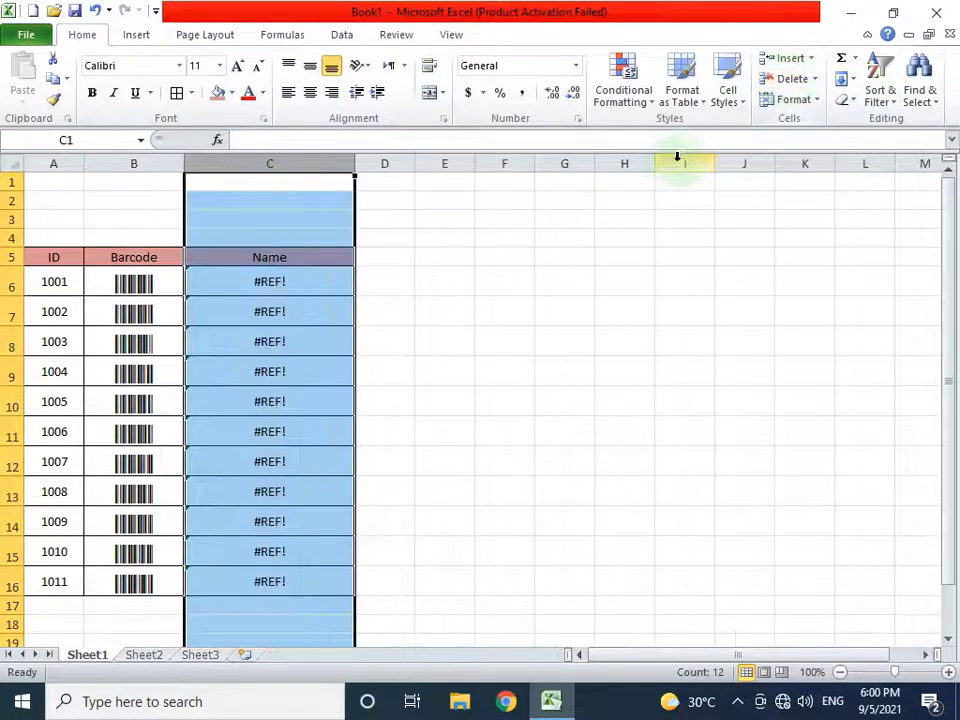
pyautogui.hotkey('ctrl', 'z')
pyautogui.hotkey('ctrl', 'z')
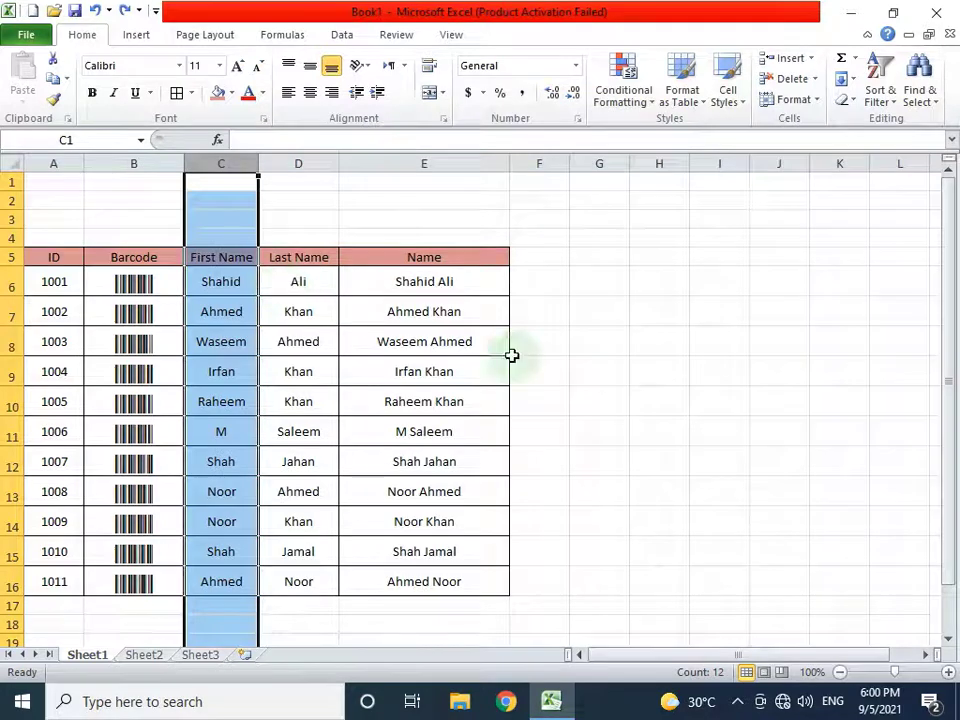
# - Copy E6:E16 and paste it back as Values & Number Formatting
pyautogui.moveTo(415, 284); pyautogui.dragTo(420, 578)
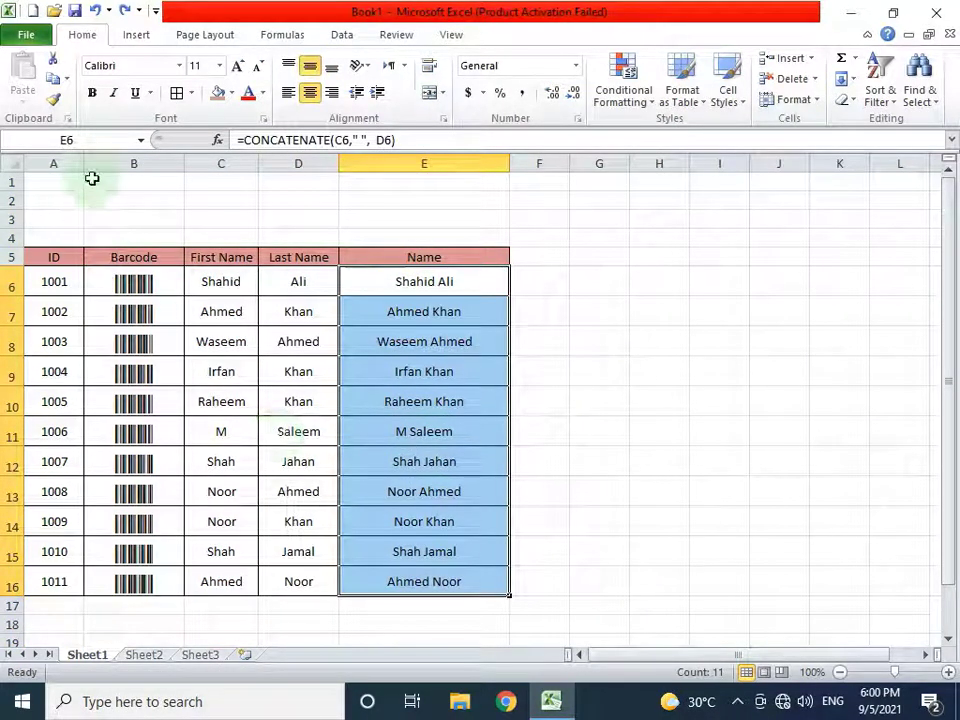
pyautogui.click(54, 80)
pyautogui.click(23, 100)
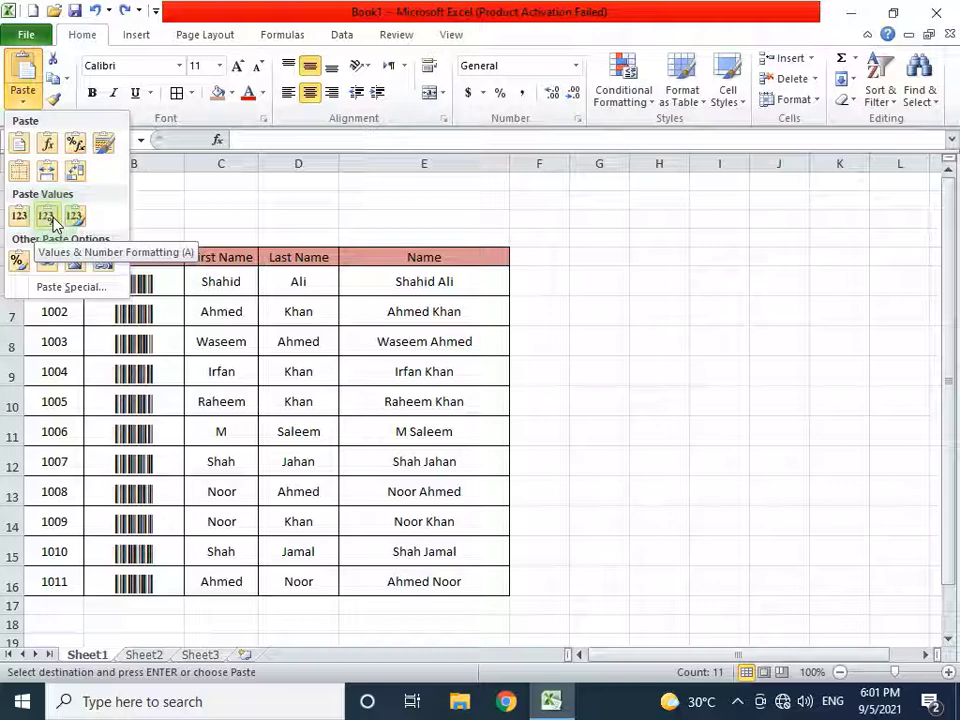
pyautogui.click(47, 217)
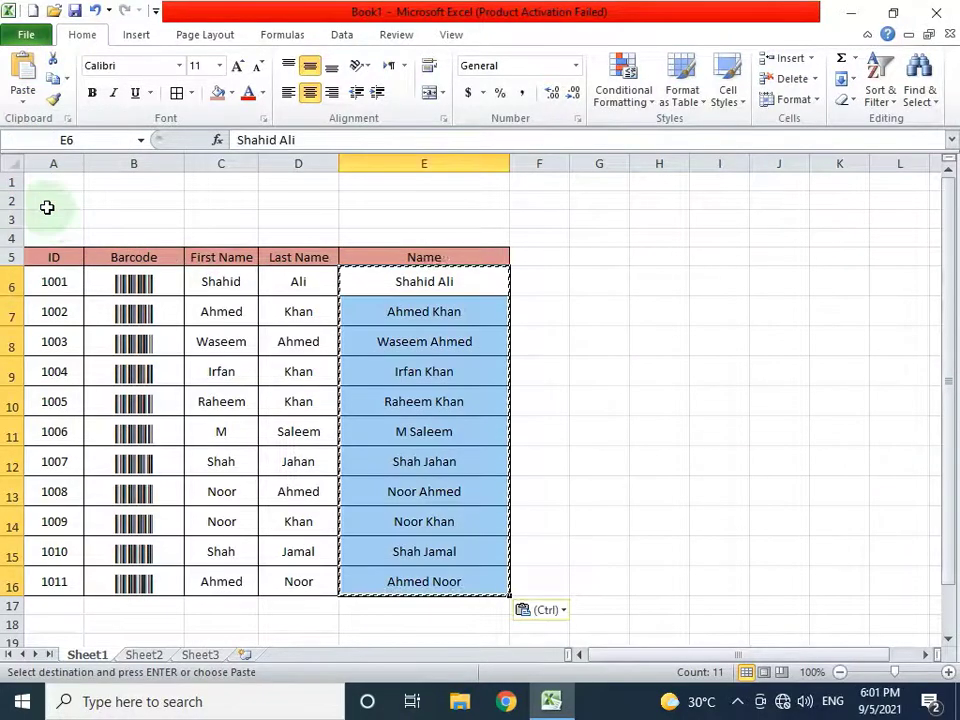
pyautogui.click(429, 289)
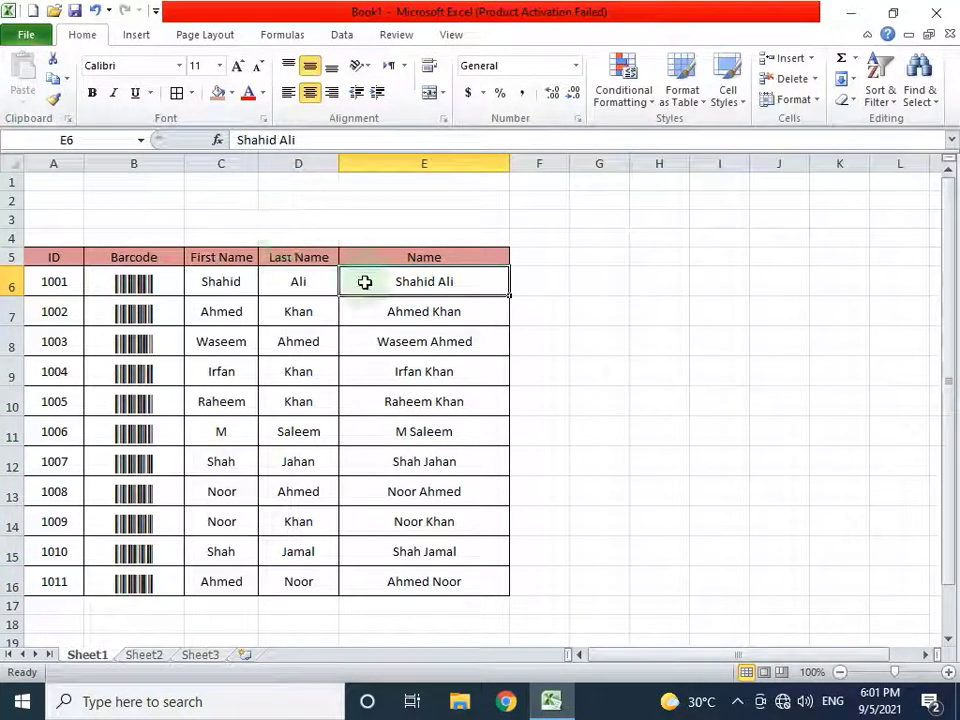
# - Repeat the copy and paste-as-values on E6:E16, then end copy mode
pyautogui.hotkey('ctrl', 'shift', 'Down')
pyautogui.hotkey('ctrl', 'c')
pyautogui.click(23, 99)
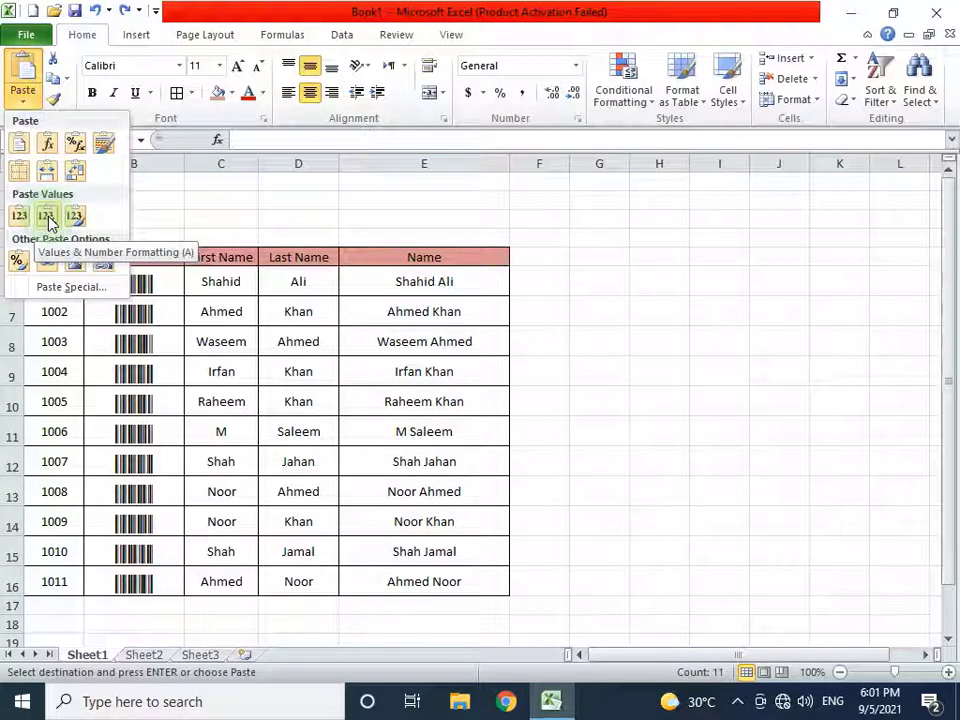
pyautogui.click(47, 217)
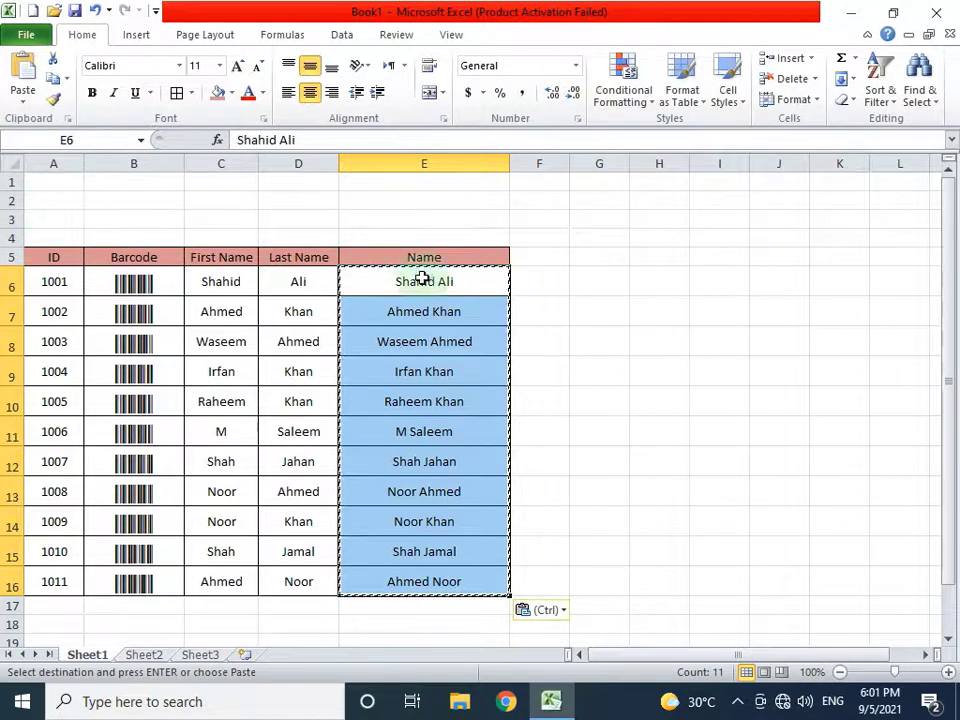
pyautogui.press('Escape')
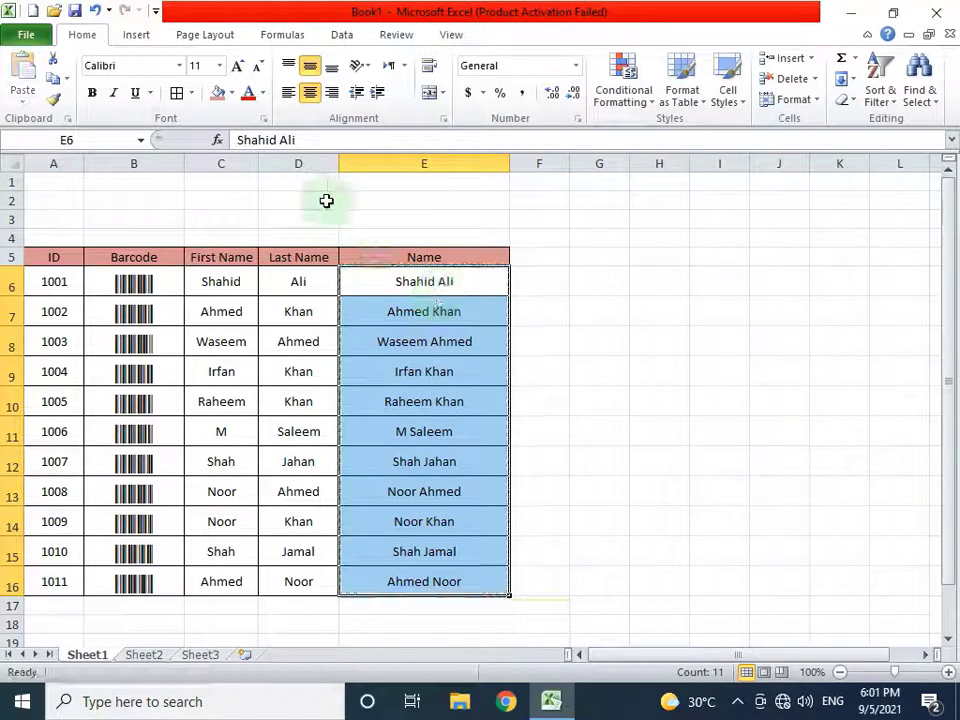
pyautogui.click(416, 287)
# - Delete the Last Name column D, removing an accidentally inserted blank column
pyautogui.click(415, 299)
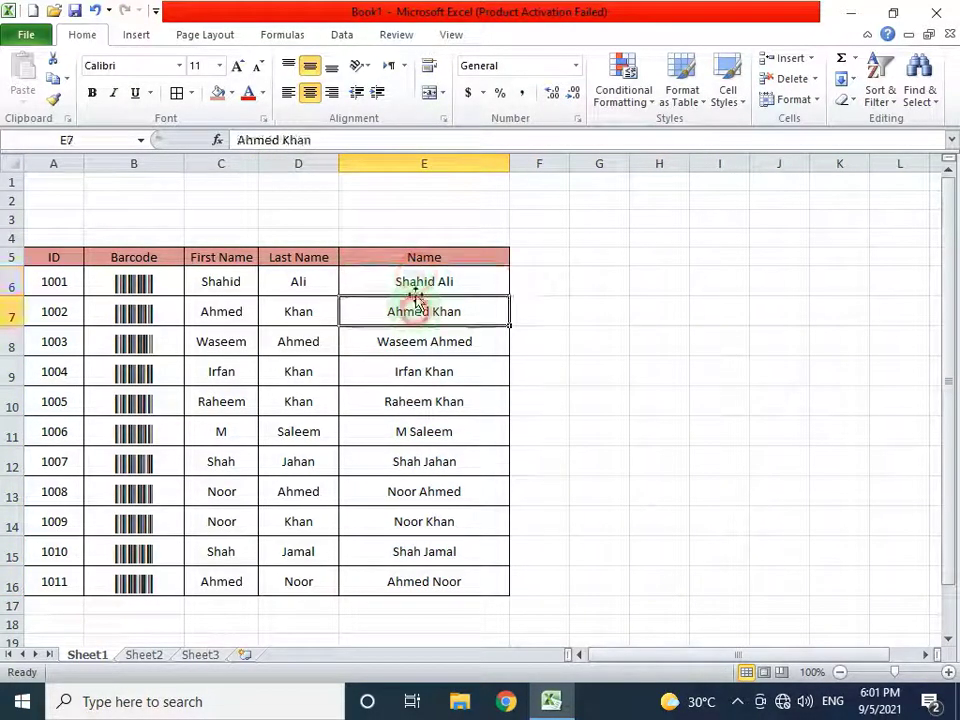
pyautogui.click(415, 283)
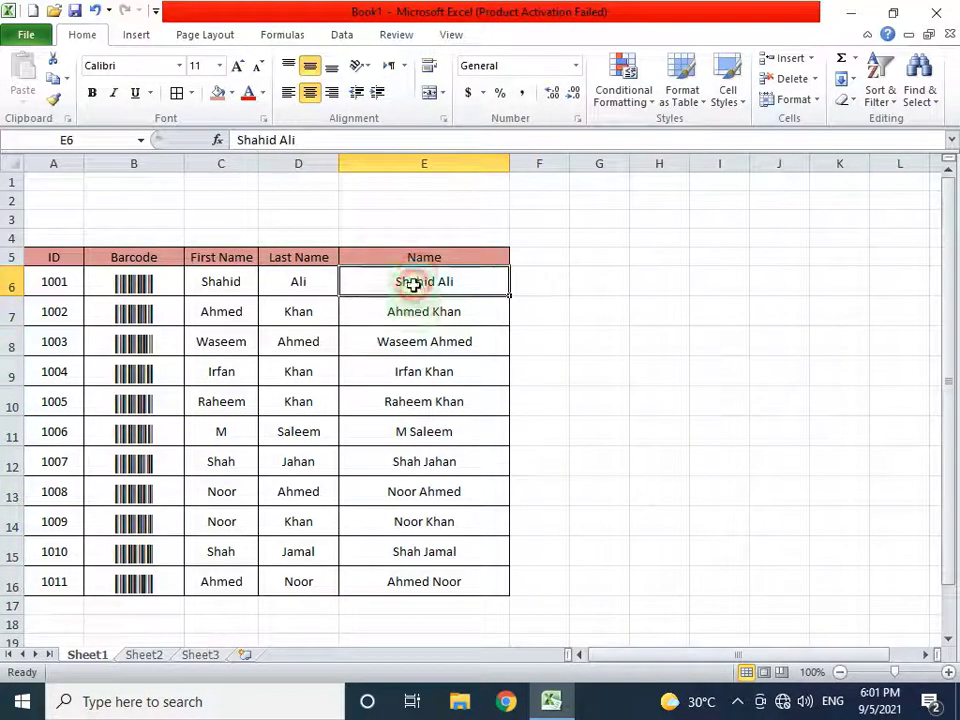
pyautogui.click(297, 160)
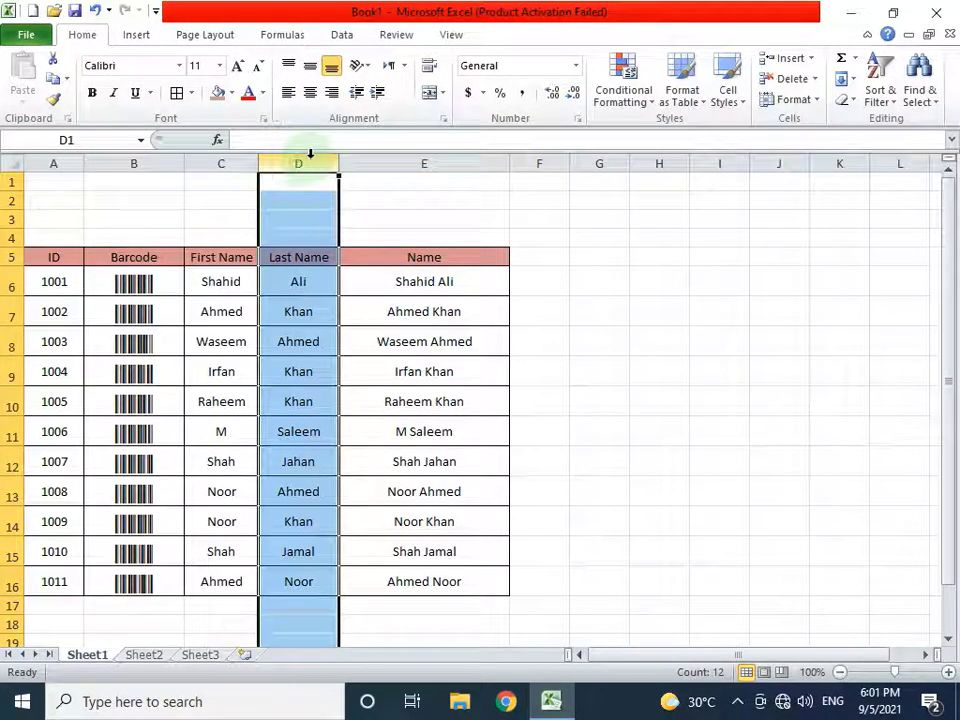
pyautogui.click(786, 58)
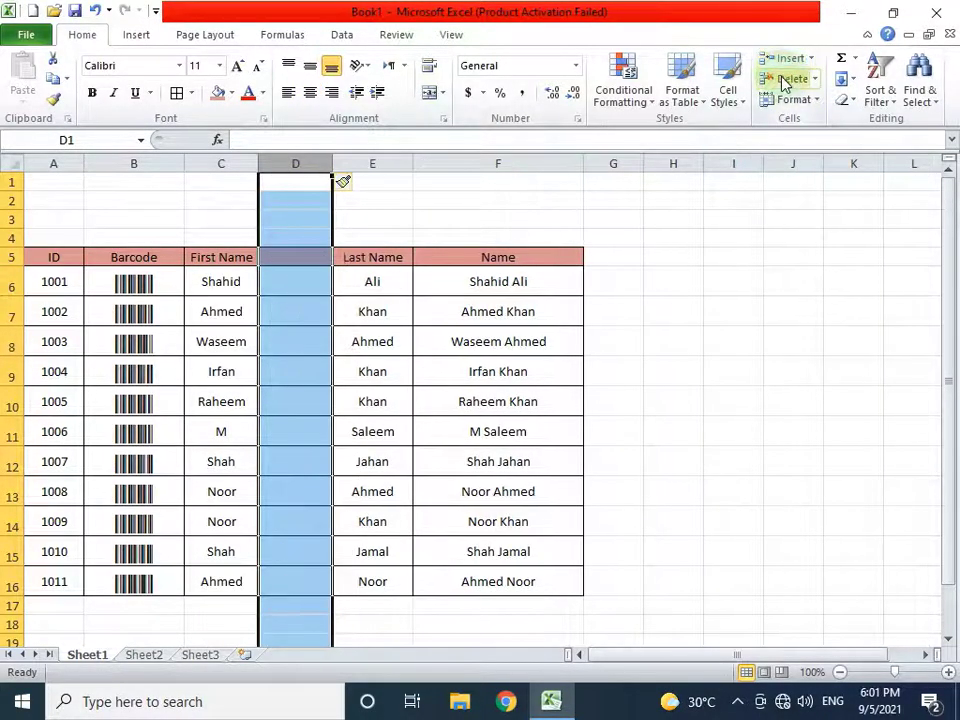
pyautogui.click(785, 80)
pyautogui.click(785, 80)
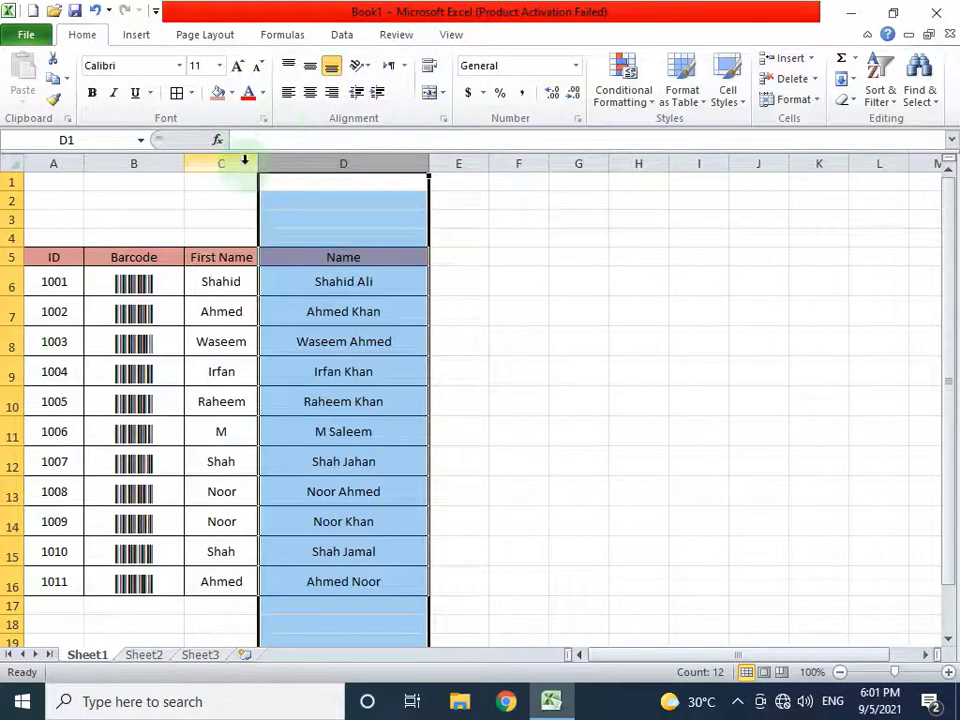
# - Delete the First Name column C
pyautogui.click(243, 162)
pyautogui.click(792, 80)
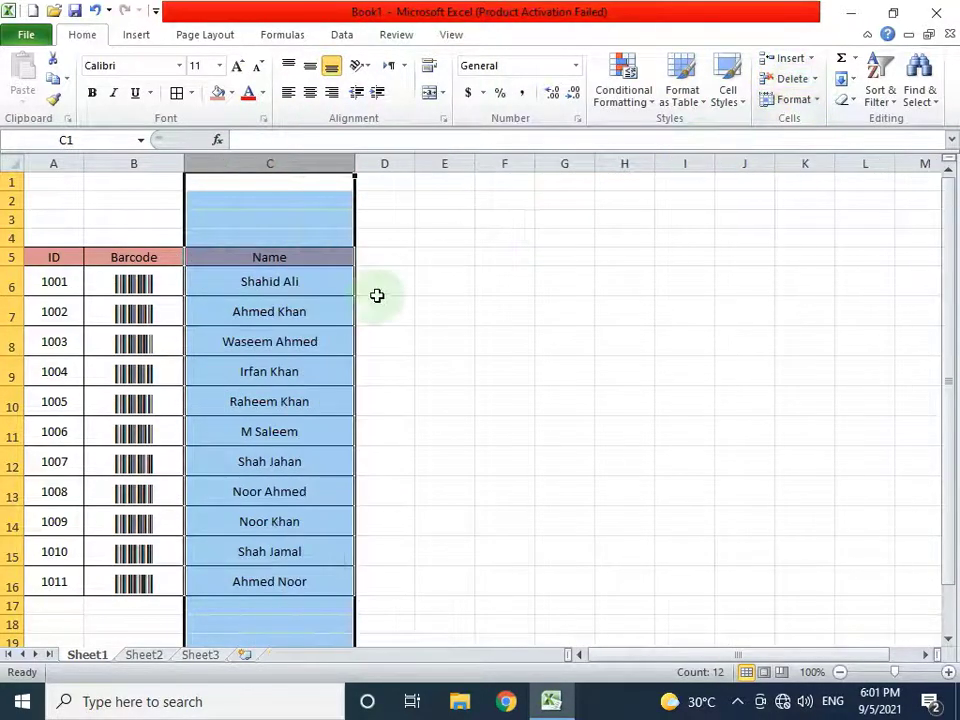
pyautogui.click(300, 285)
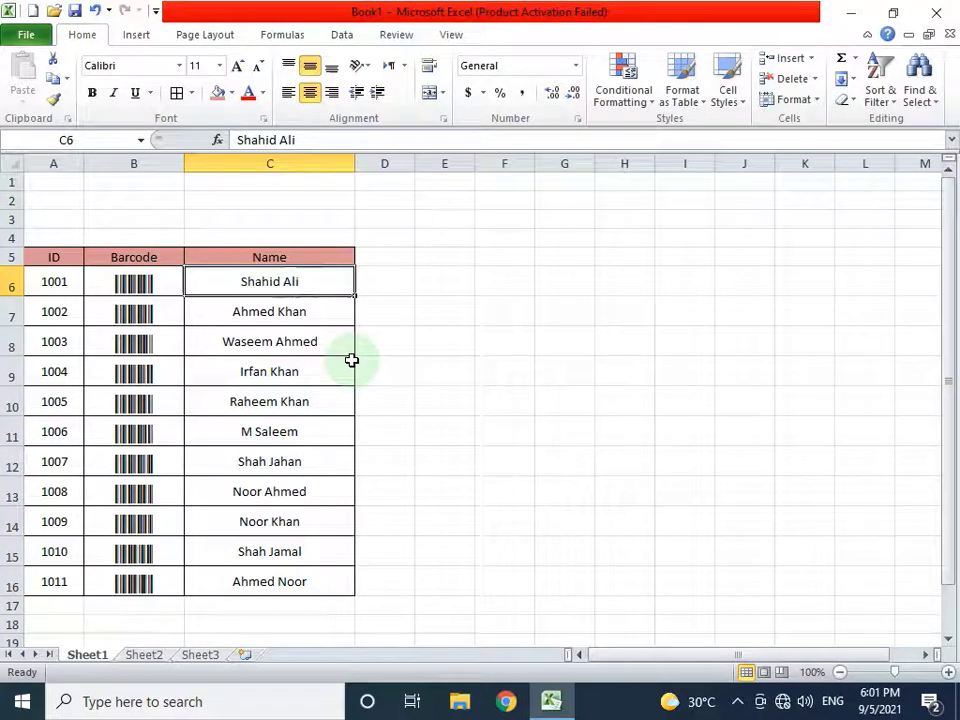